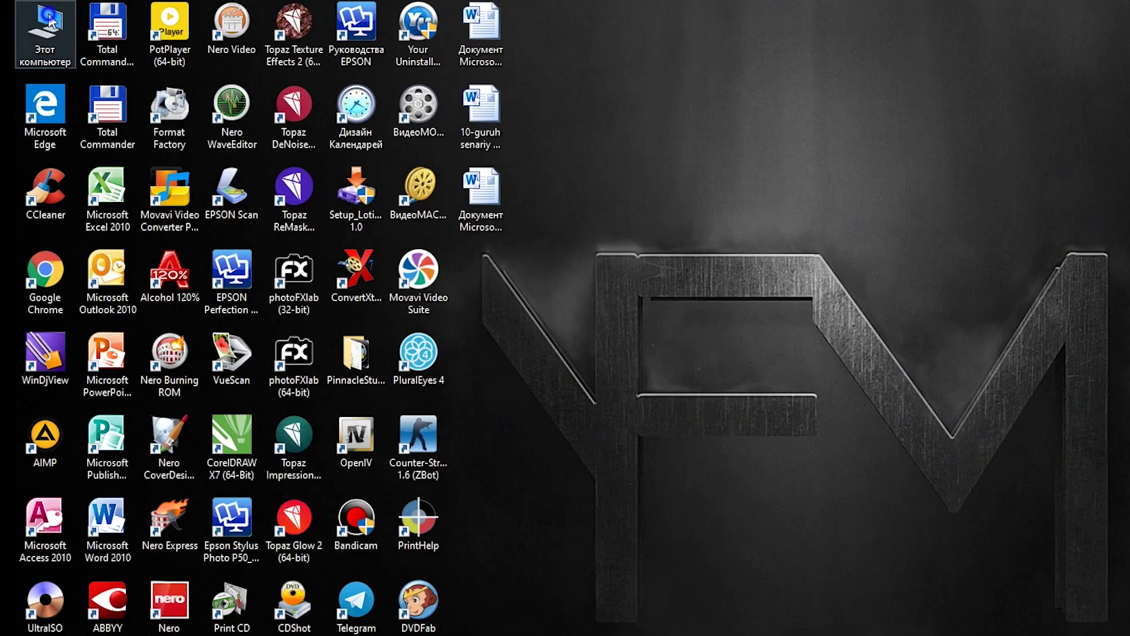
Step: Open Disk Management from the computer's management console and enlarge the window to show more disks
right_click(25, 8)
click(43, 45)
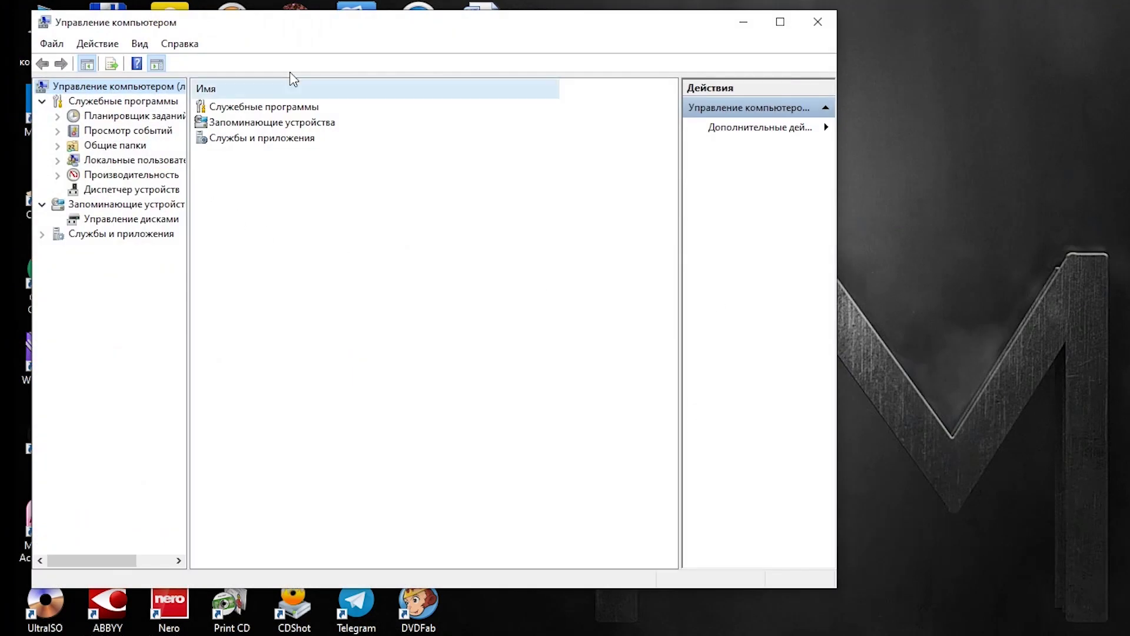
drag(291, 22, 605, 29)
click(463, 231)
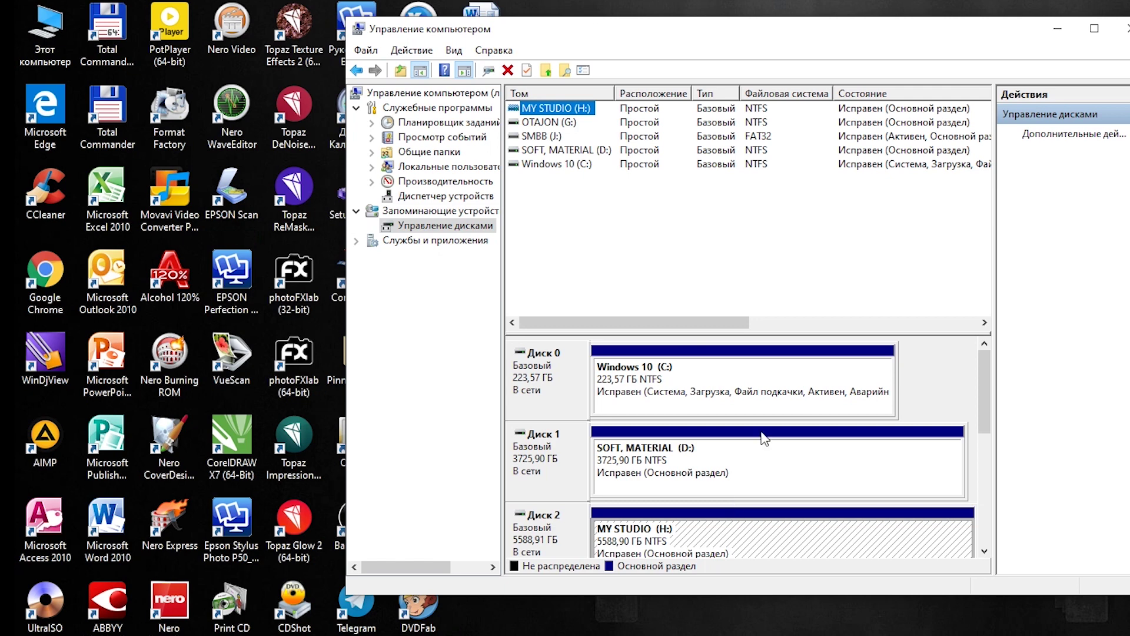
double_click(780, 594)
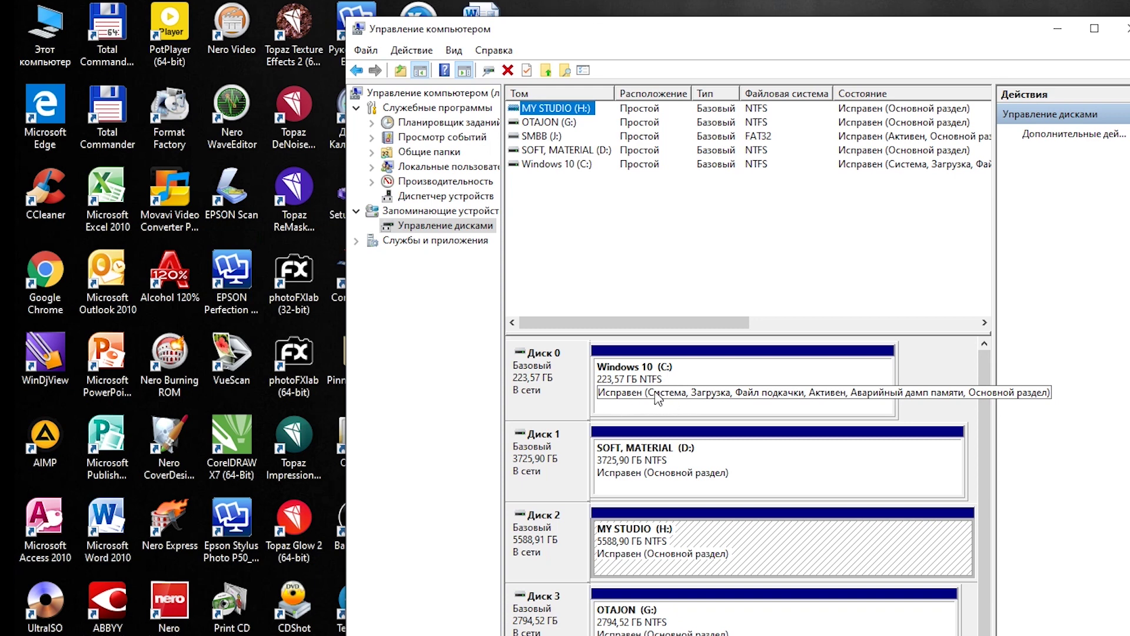
Step: Open the properties of Disk 0 and view its volume details to check the partition style
click(689, 374)
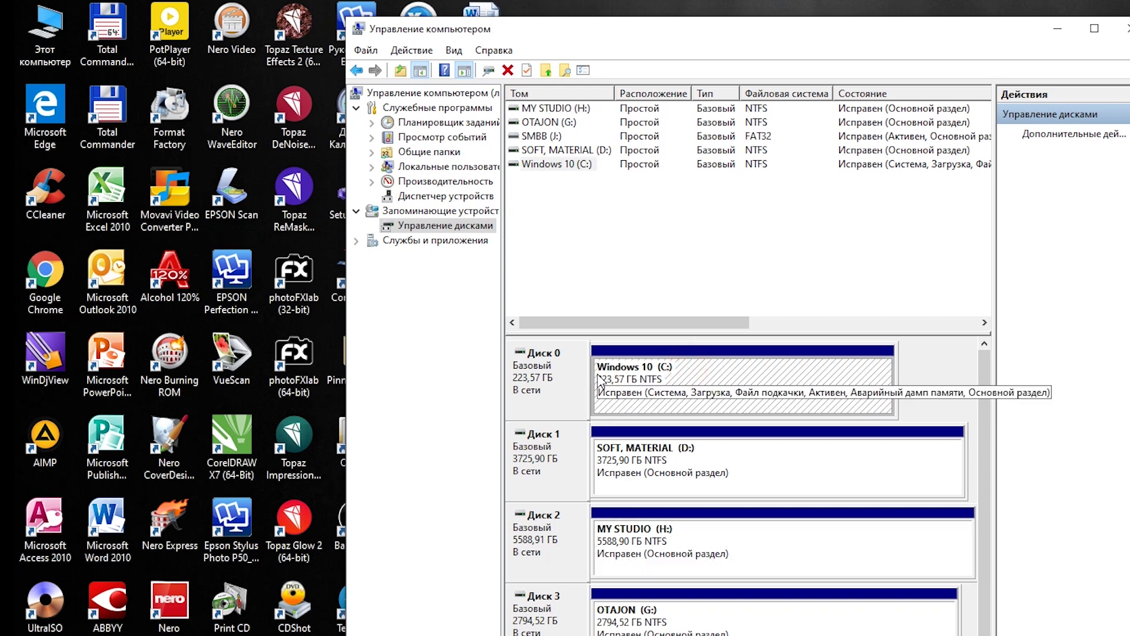
click(557, 392)
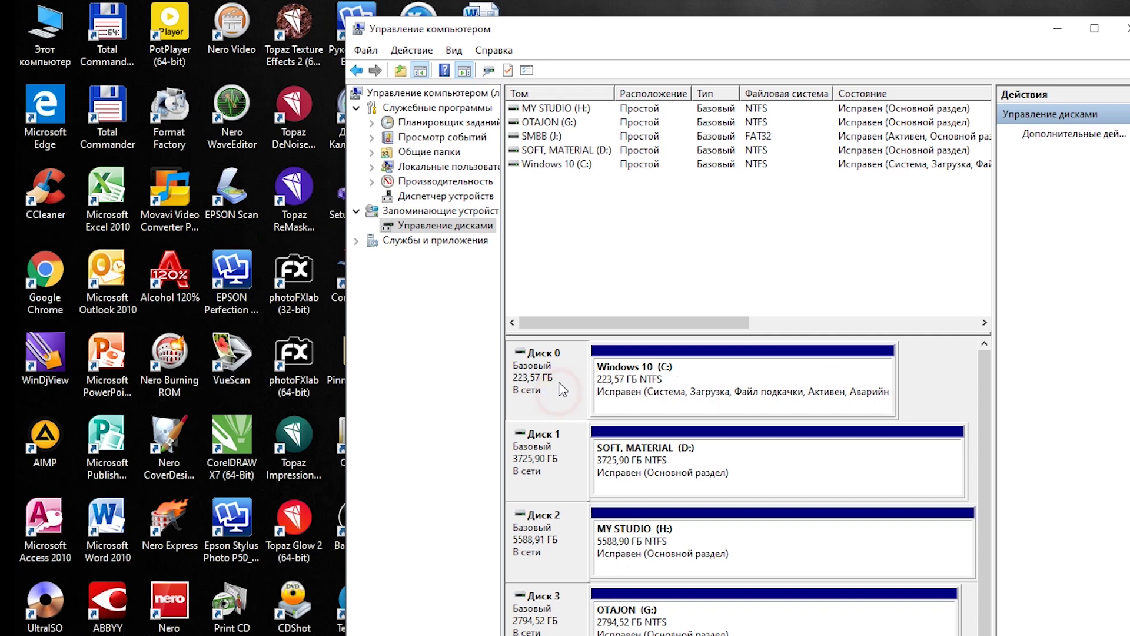
right_click(562, 390)
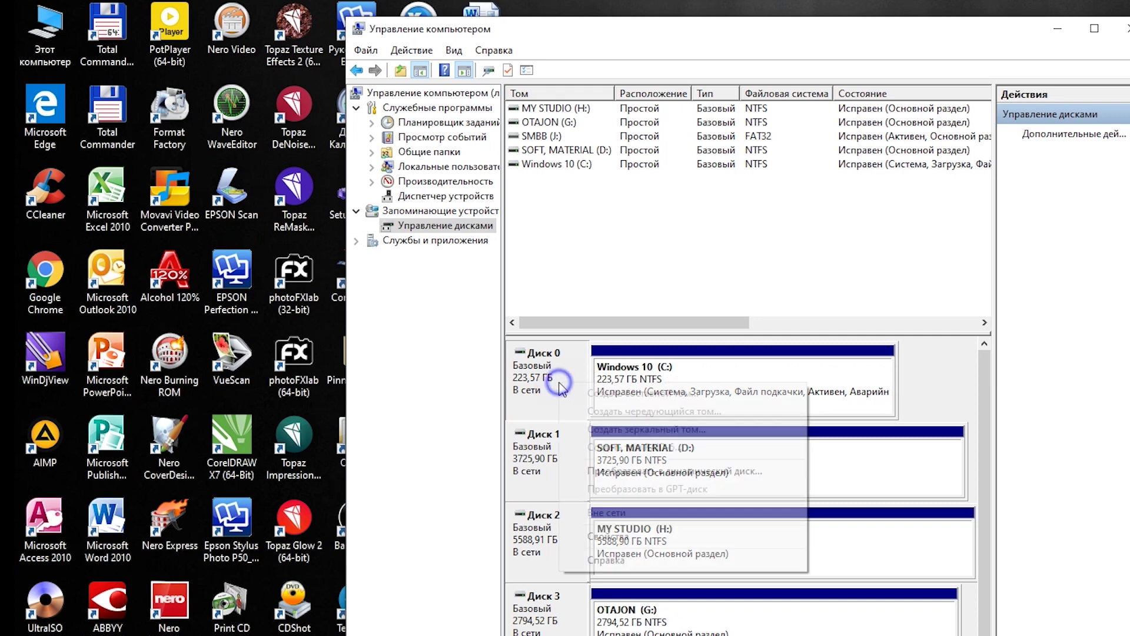
click(601, 535)
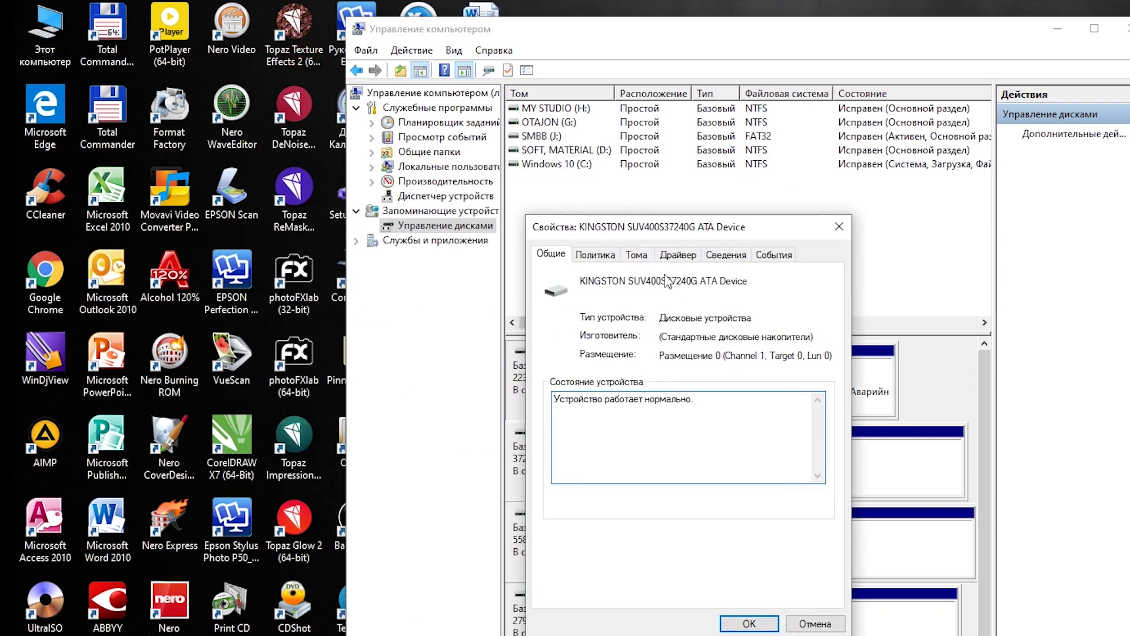
click(636, 254)
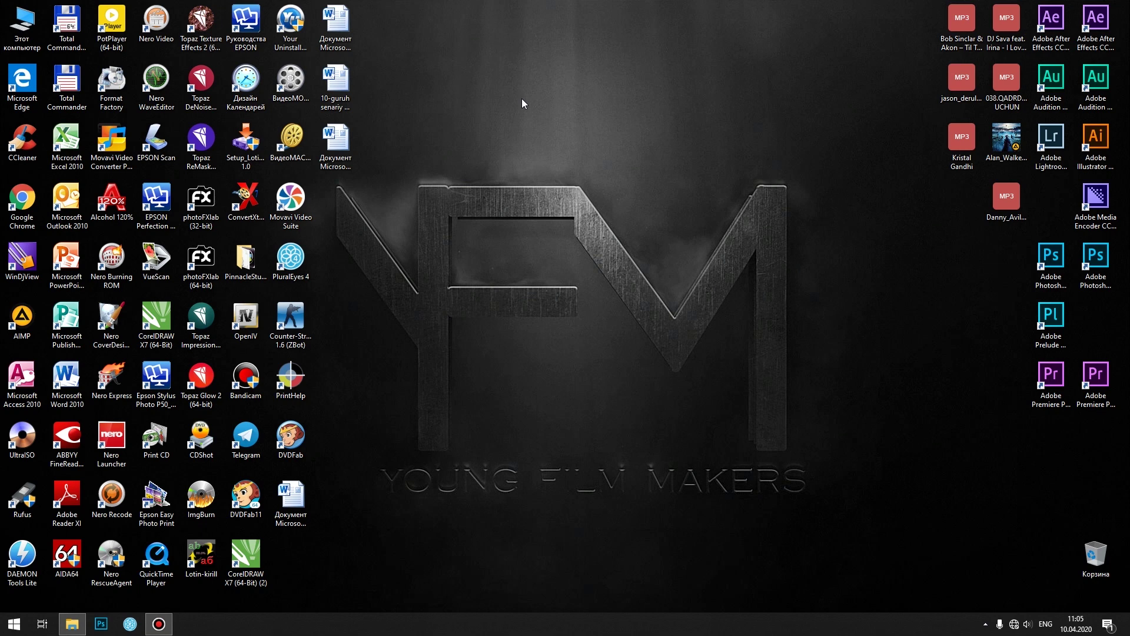
Step: Launch System Information by running msinfo32
key(super+r)
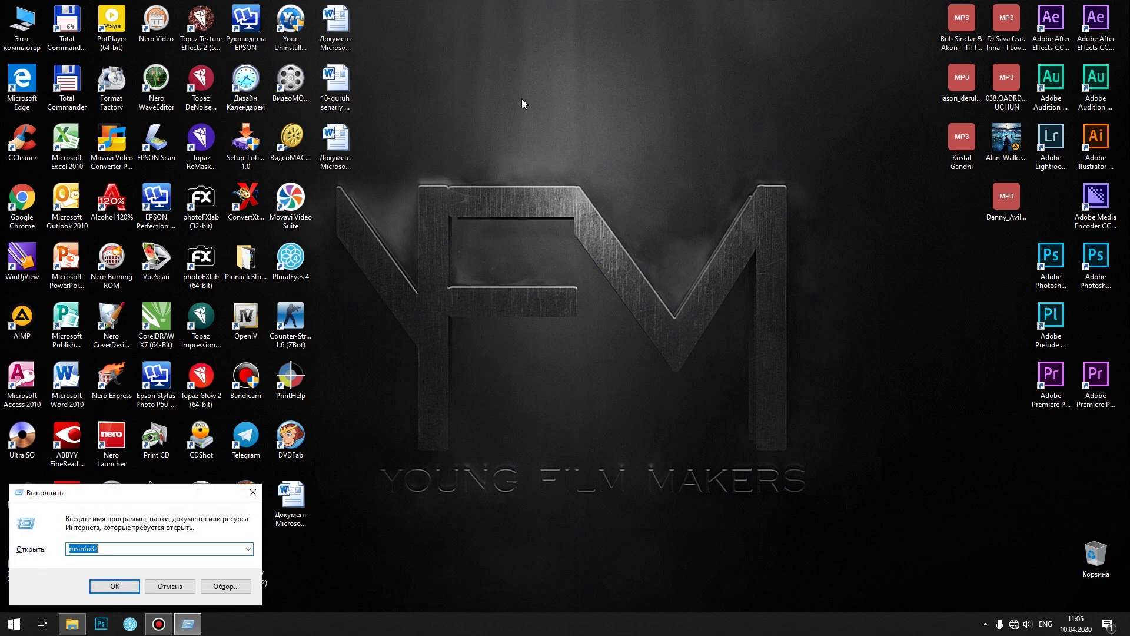
drag(188, 493, 600, 218)
click(506, 225)
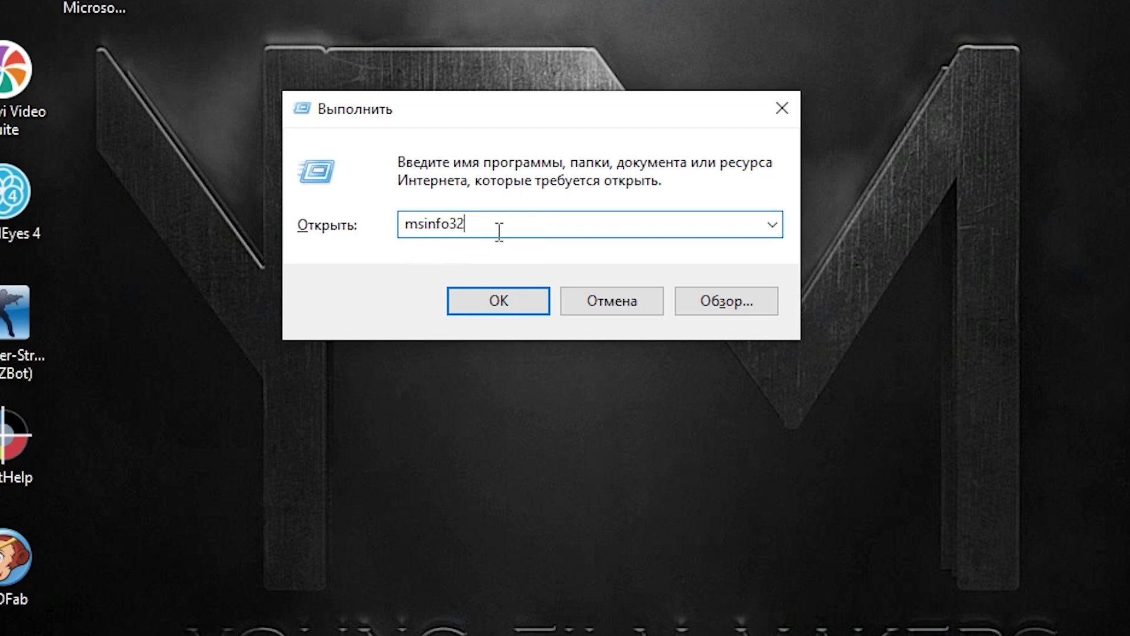
click(498, 300)
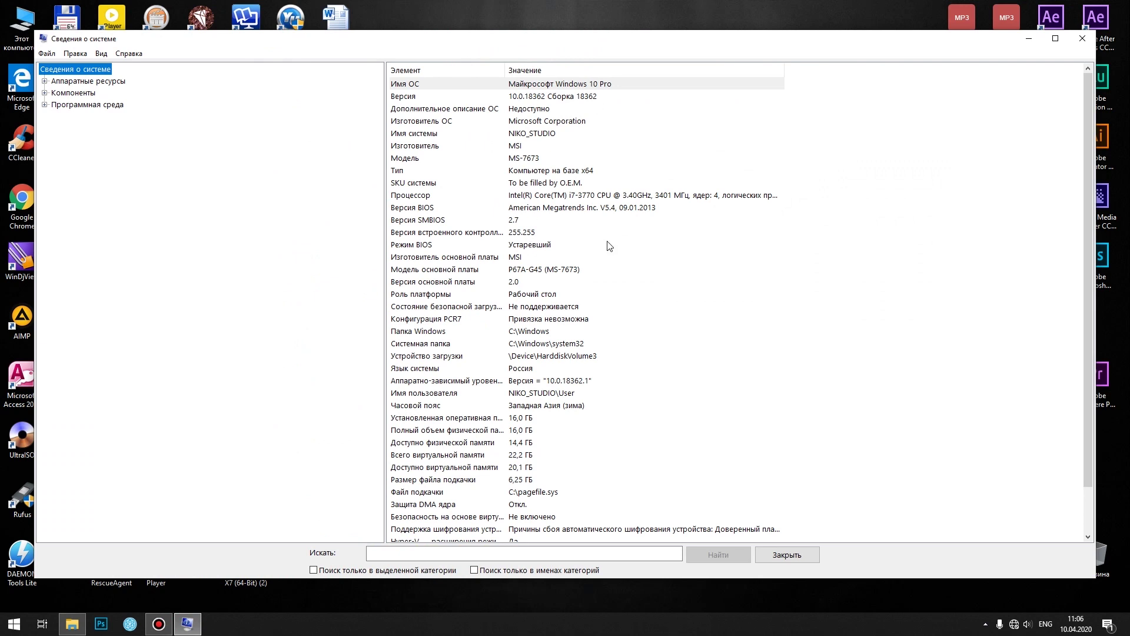
Step: Check the BIOS mode entry in the system summary and close System Information
click(419, 246)
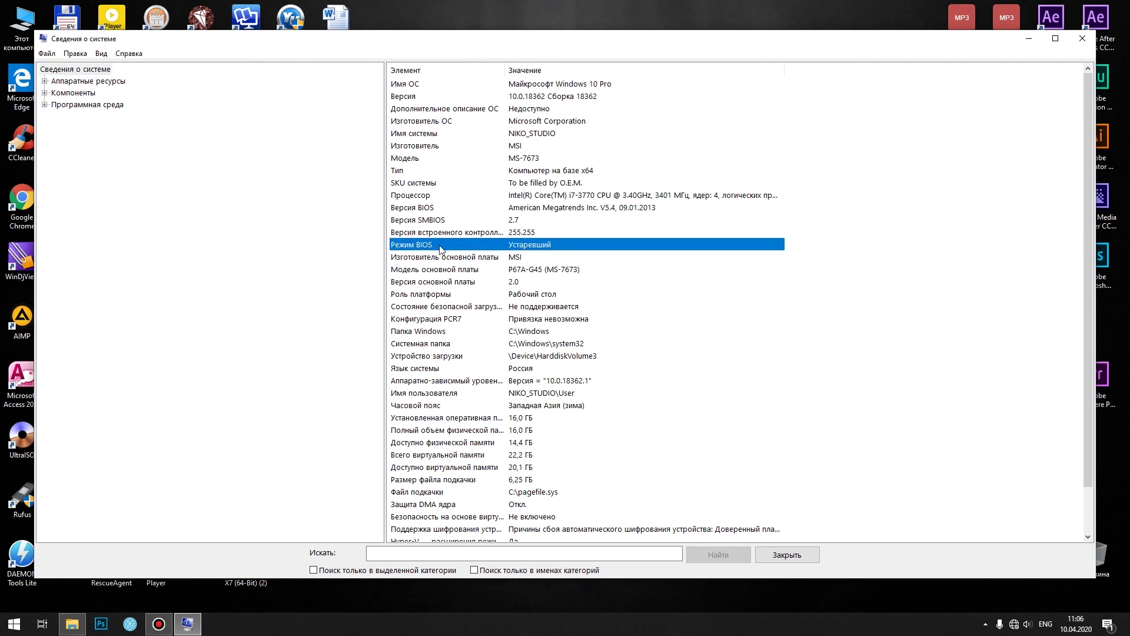
click(787, 245)
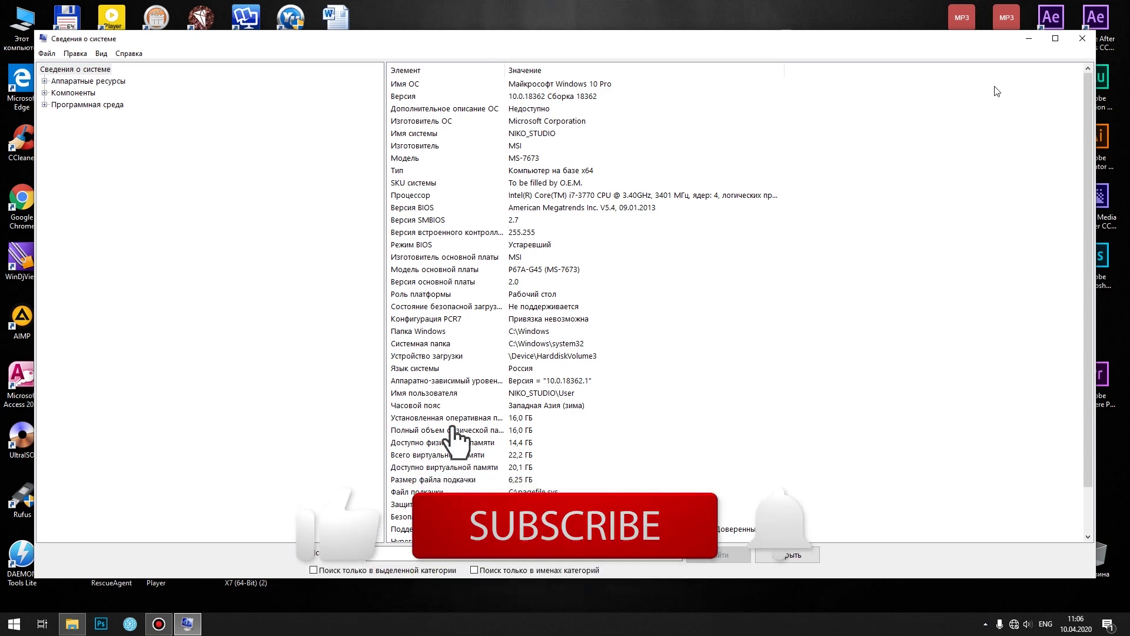
click(1081, 38)
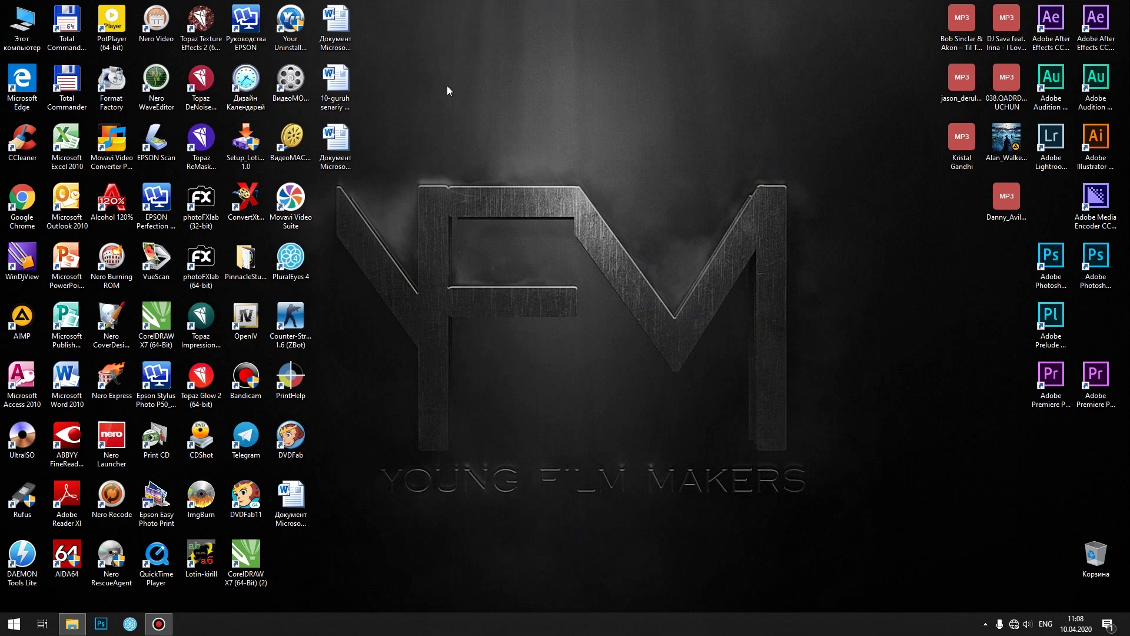
Step: View the computer's basic system properties to check its system type, and close the window
right_click(21, 28)
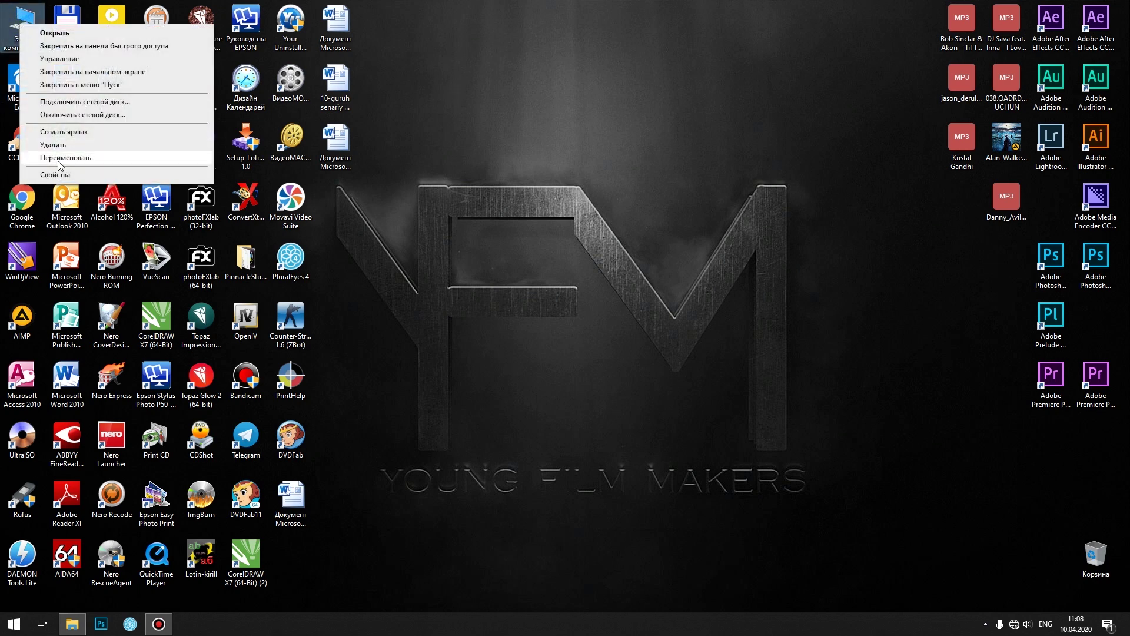
click(36, 176)
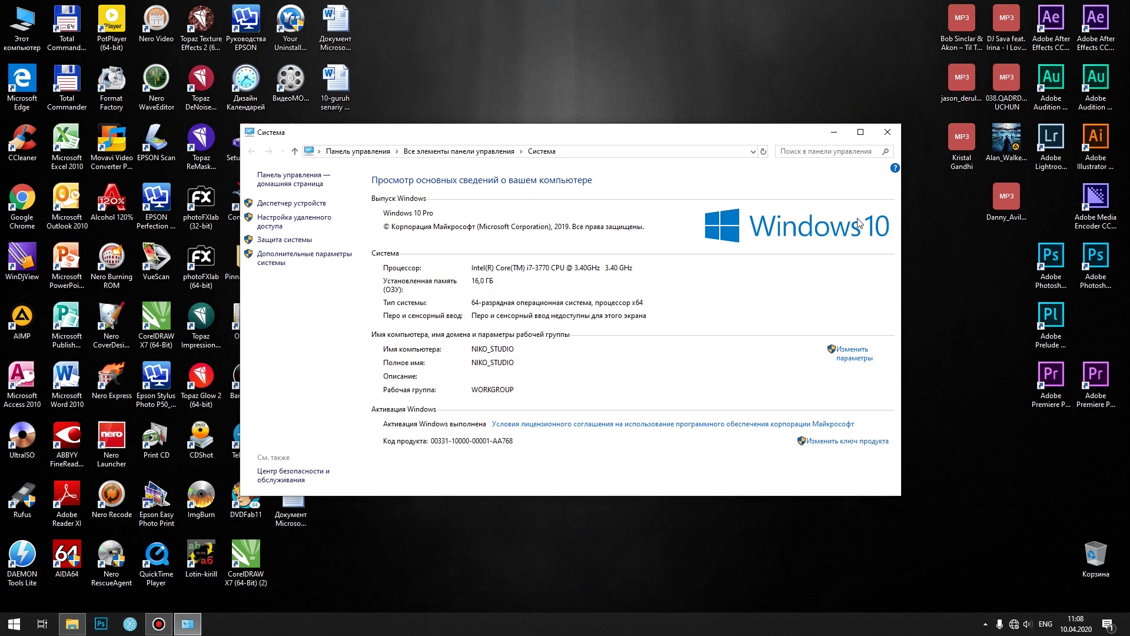
click(887, 132)
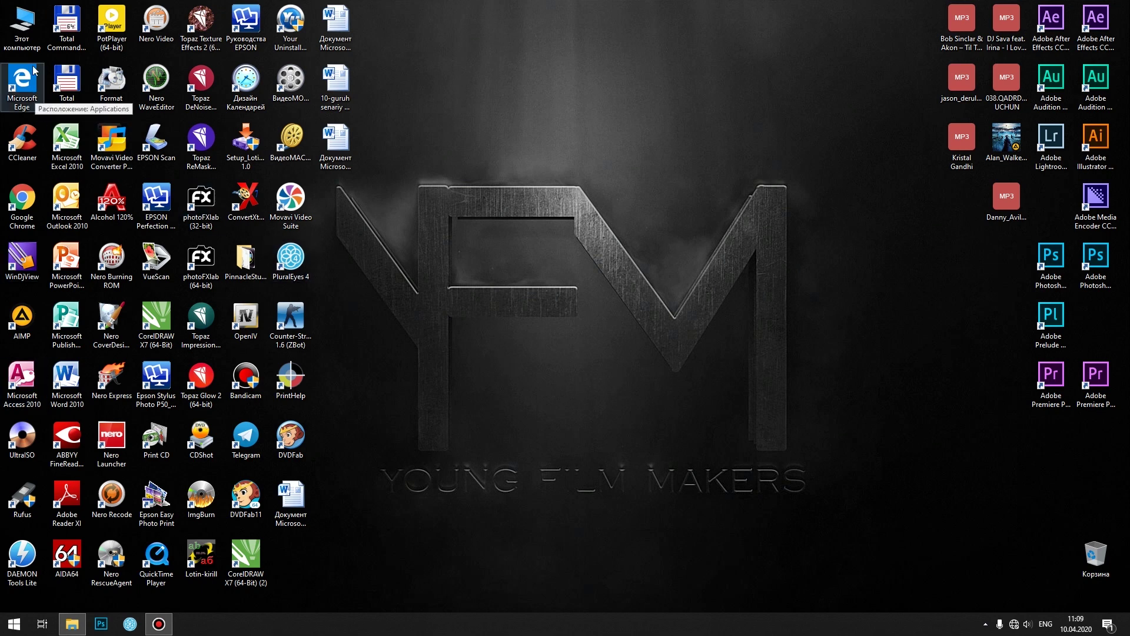
key(alt+Tab)
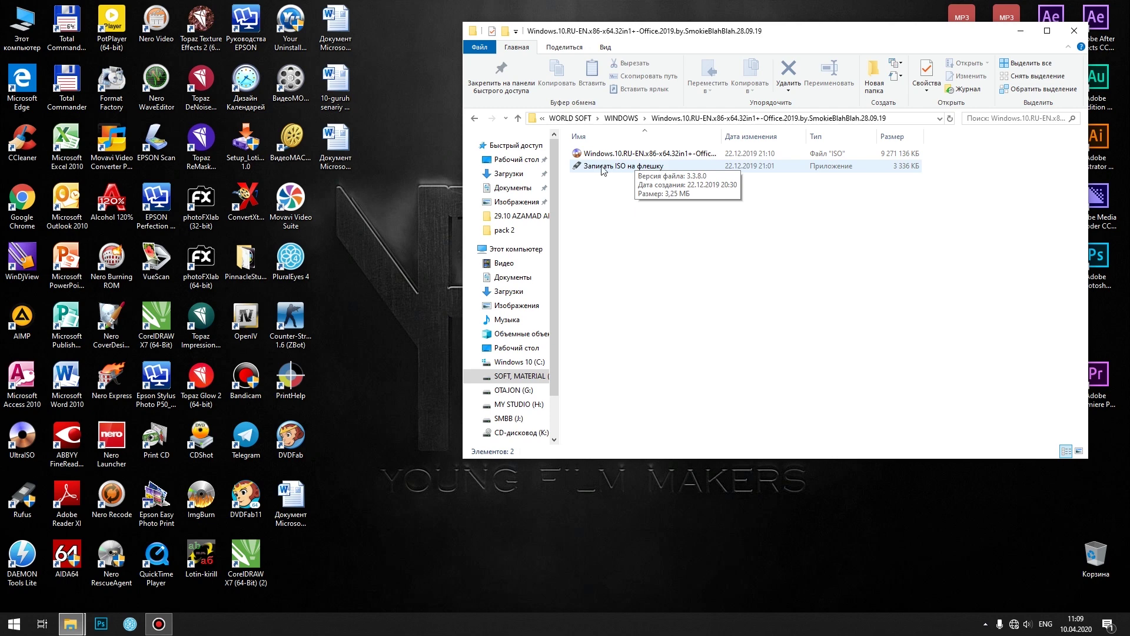
double_click(643, 169)
click(610, 321)
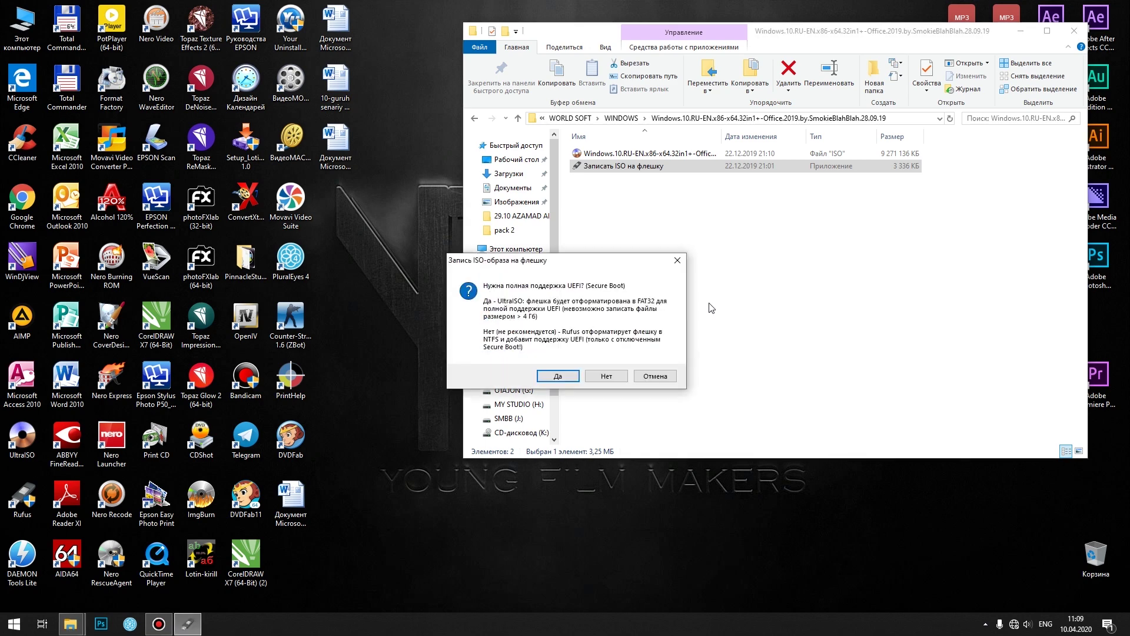
click(606, 382)
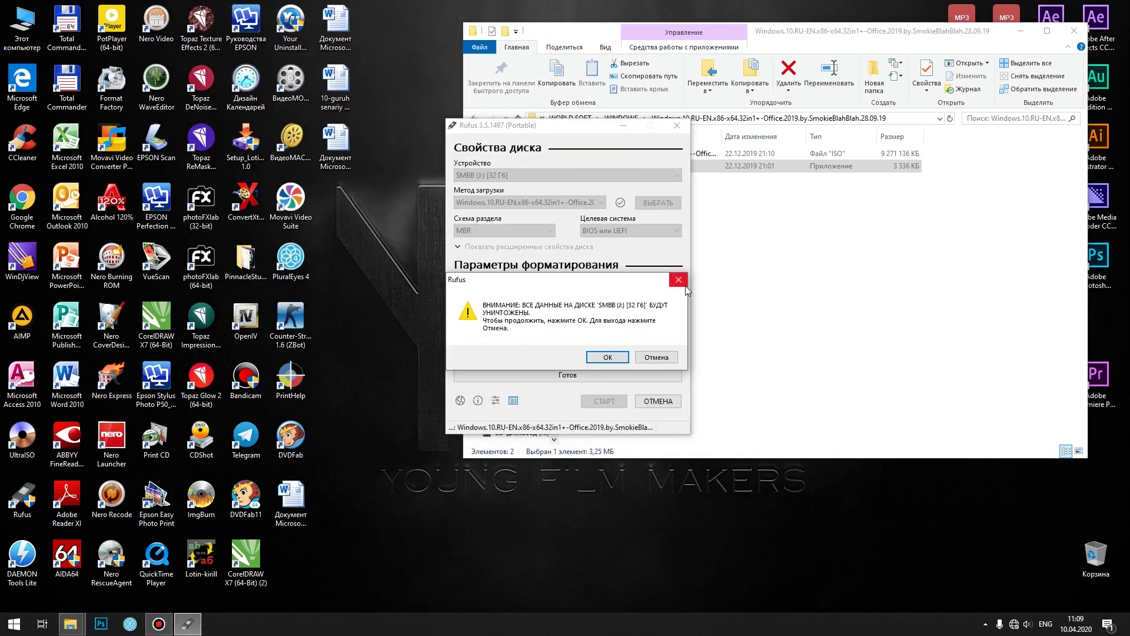
click(685, 285)
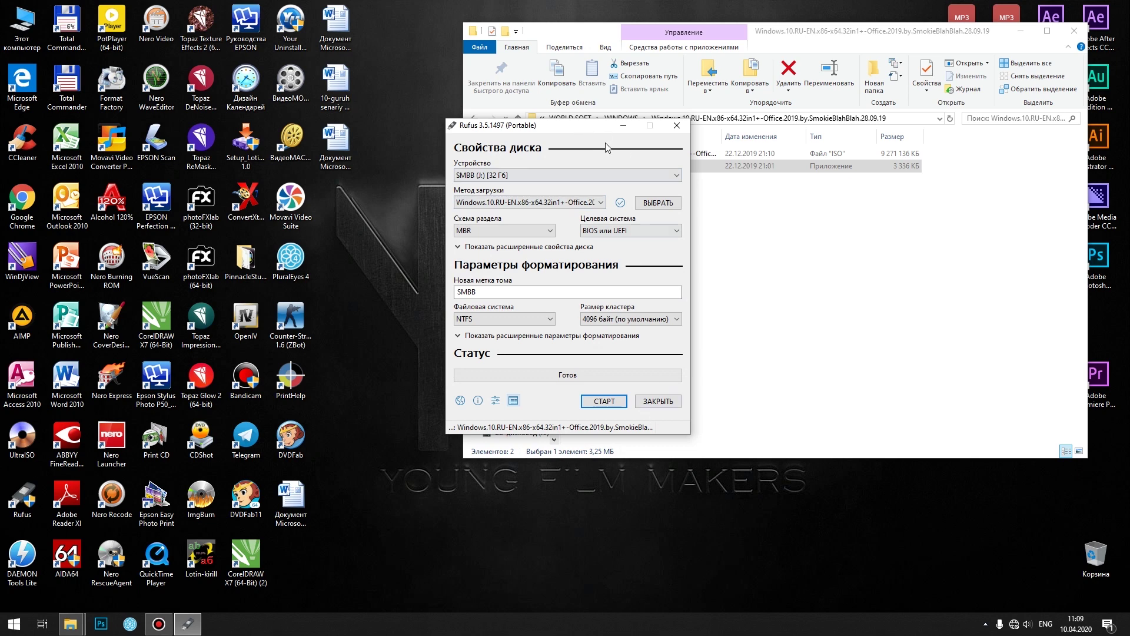
click(680, 126)
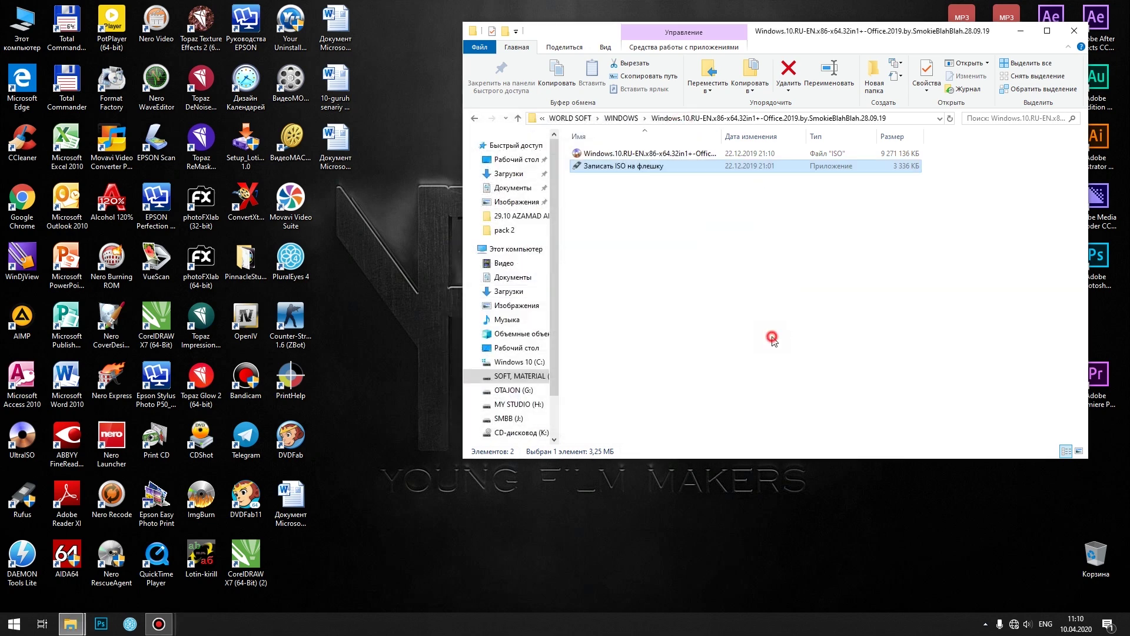
Step: Launch Rufus from the desktop and move its window clear of the folder window
click(25, 491)
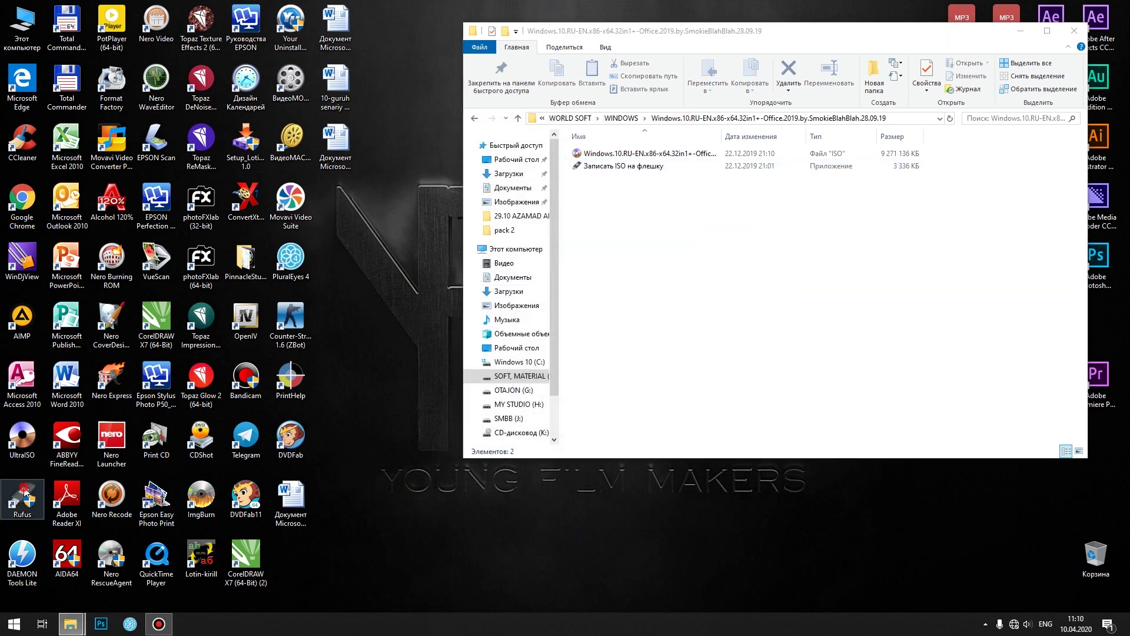
key(Return)
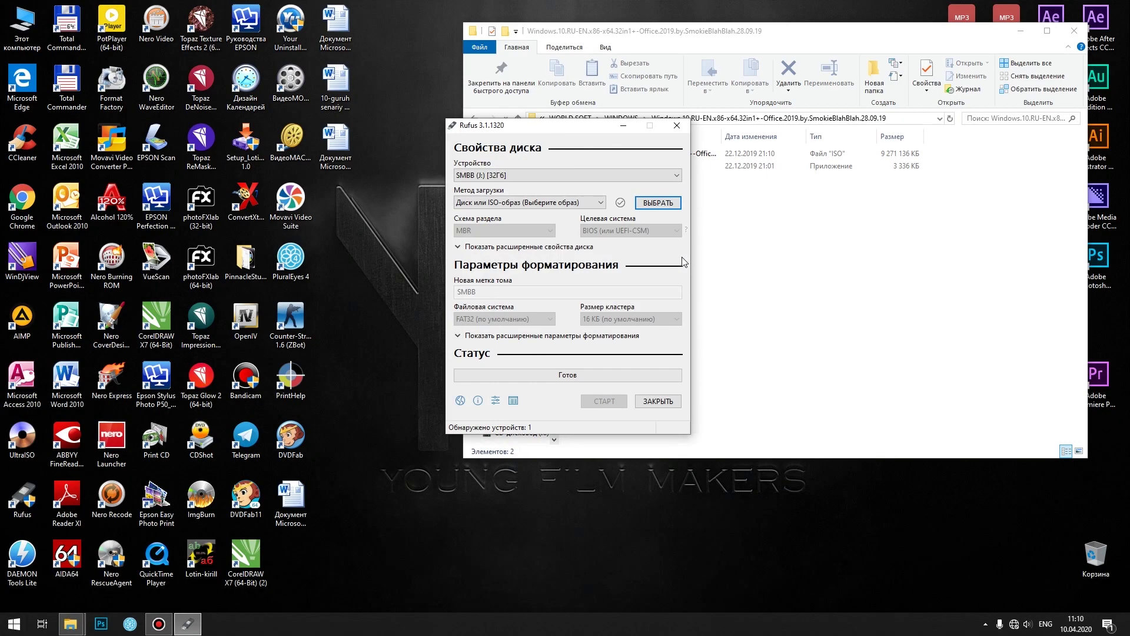
drag(502, 117, 338, 69)
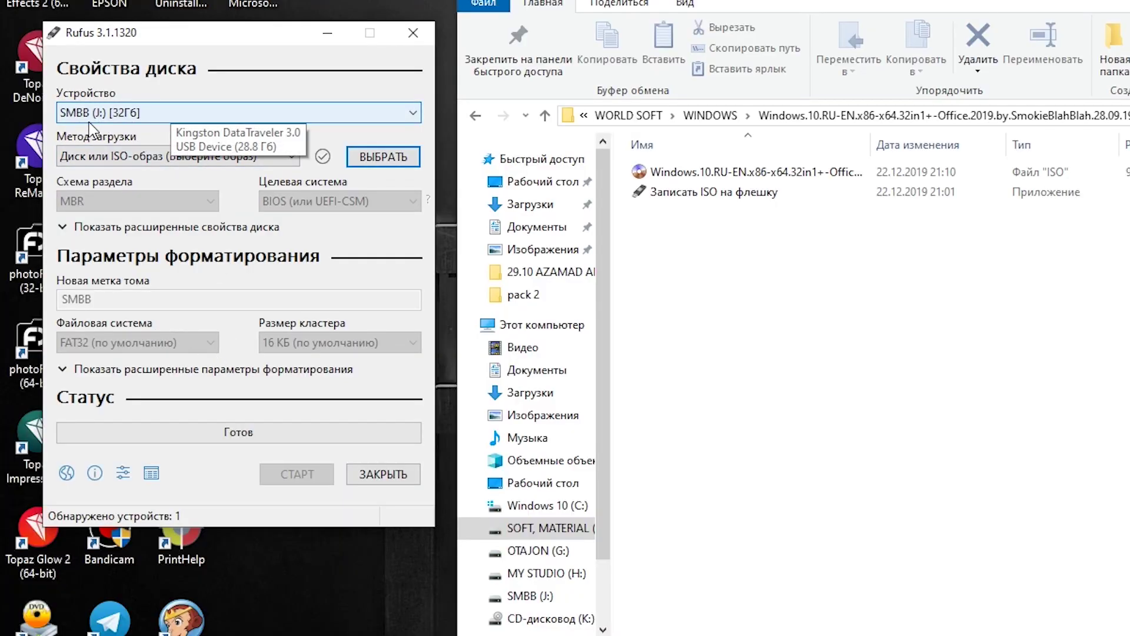
Step: Keep SMBB (J:) as the target device and load the Windows 10 RU-EN x86-x64 32in1 Office 2019 ISO from the 14.09.19 folder
click(141, 109)
click(139, 114)
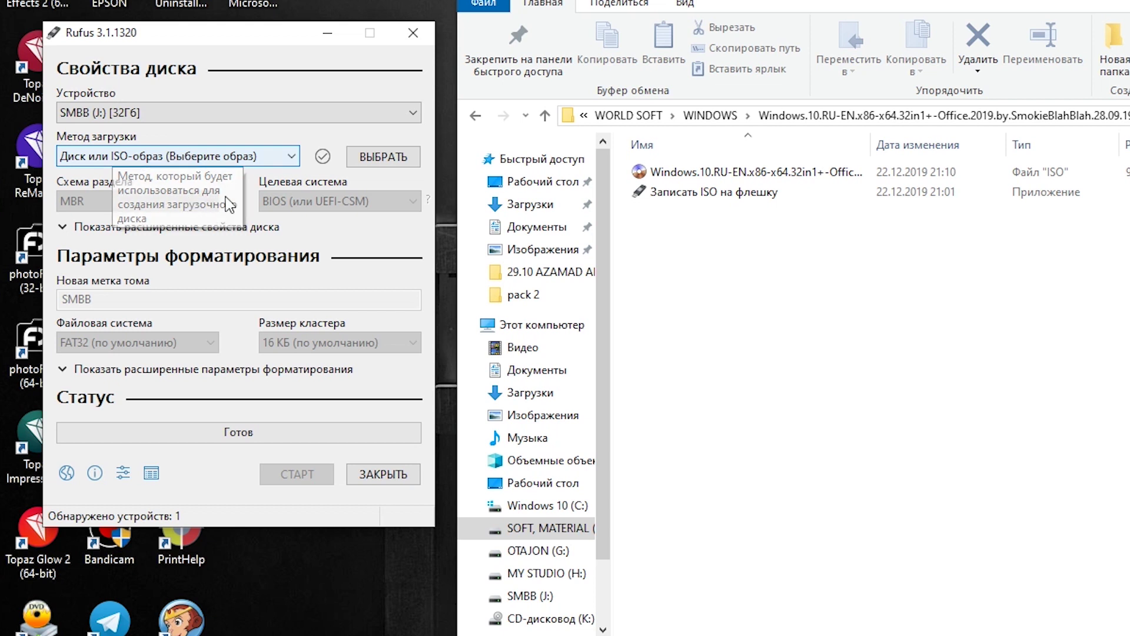
click(398, 160)
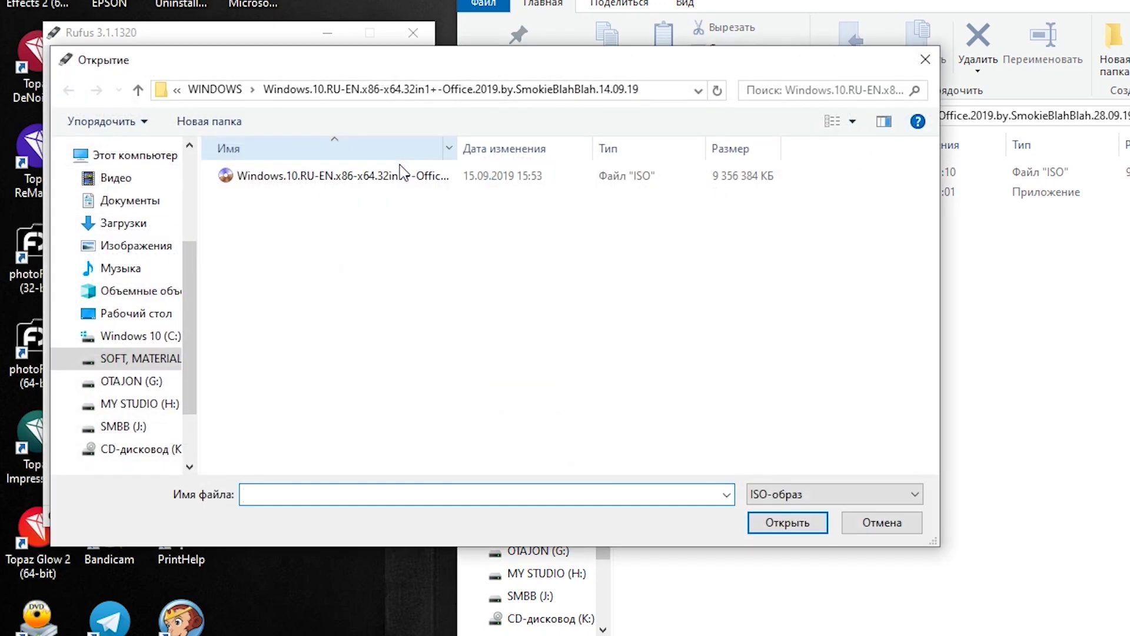
double_click(404, 183)
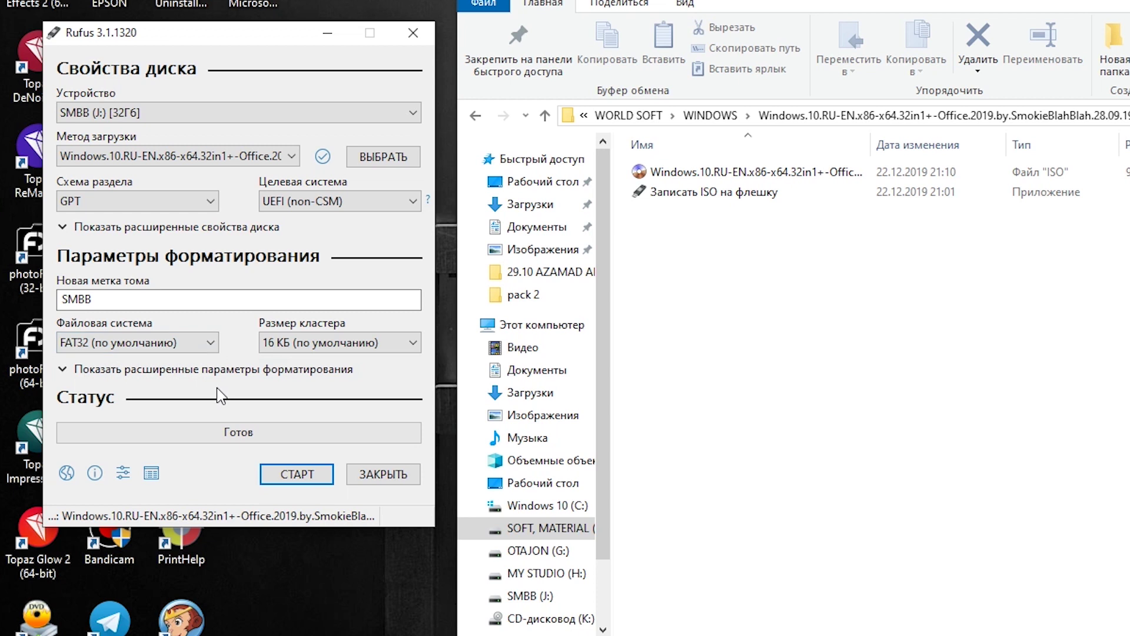
Step: Set the partition scheme to MBR with BIOS (or UEFI-CSM) as the target system
click(80, 198)
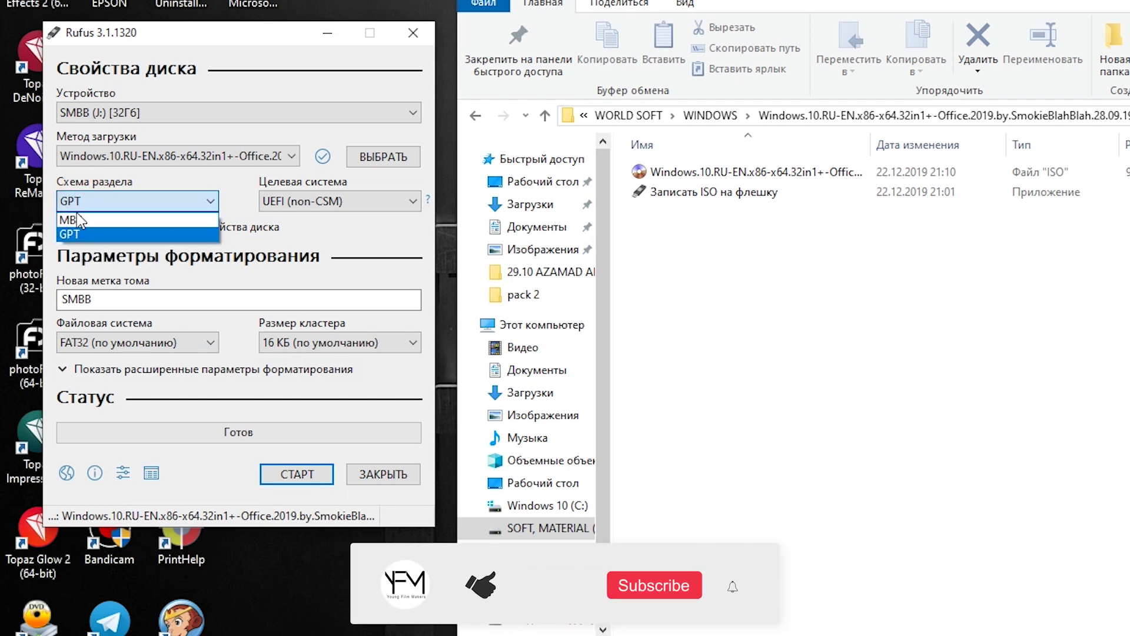
click(81, 220)
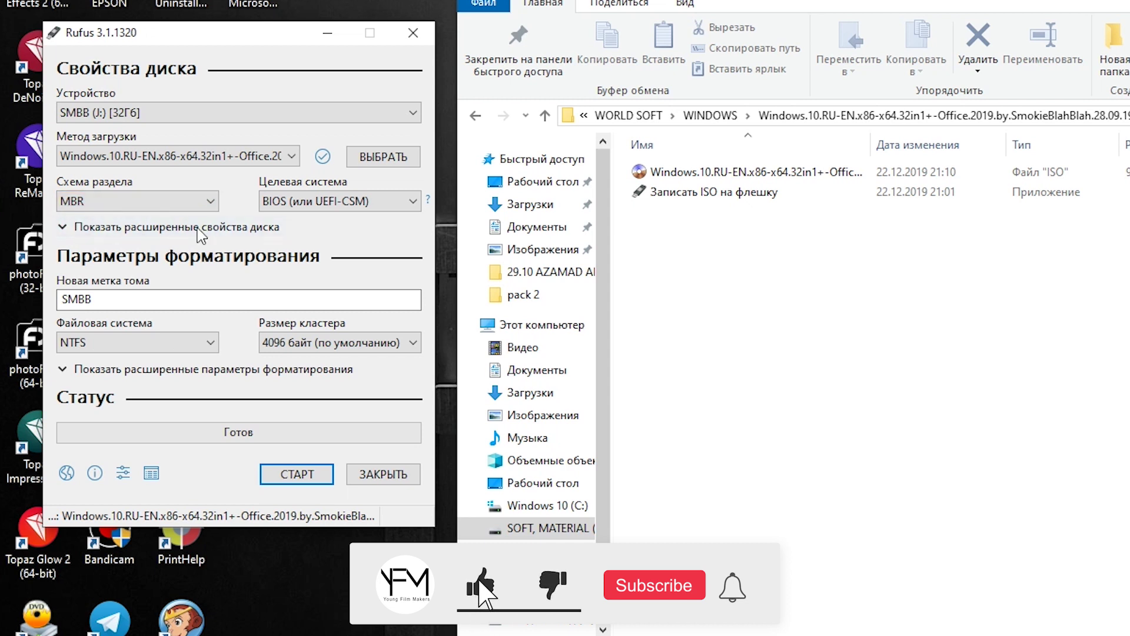
click(312, 201)
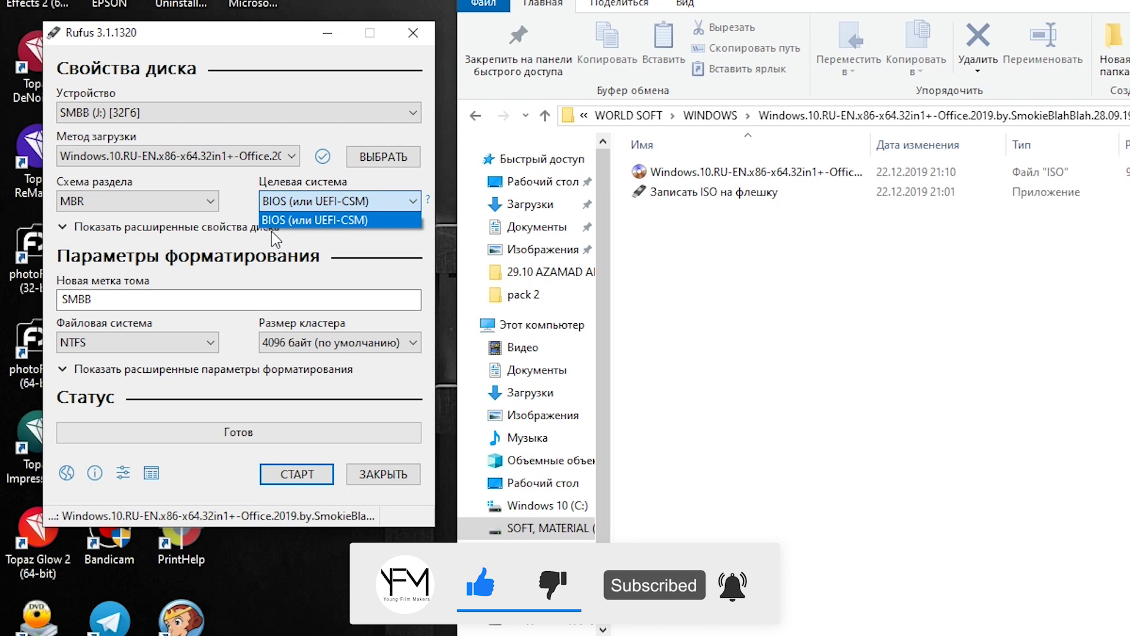
click(319, 224)
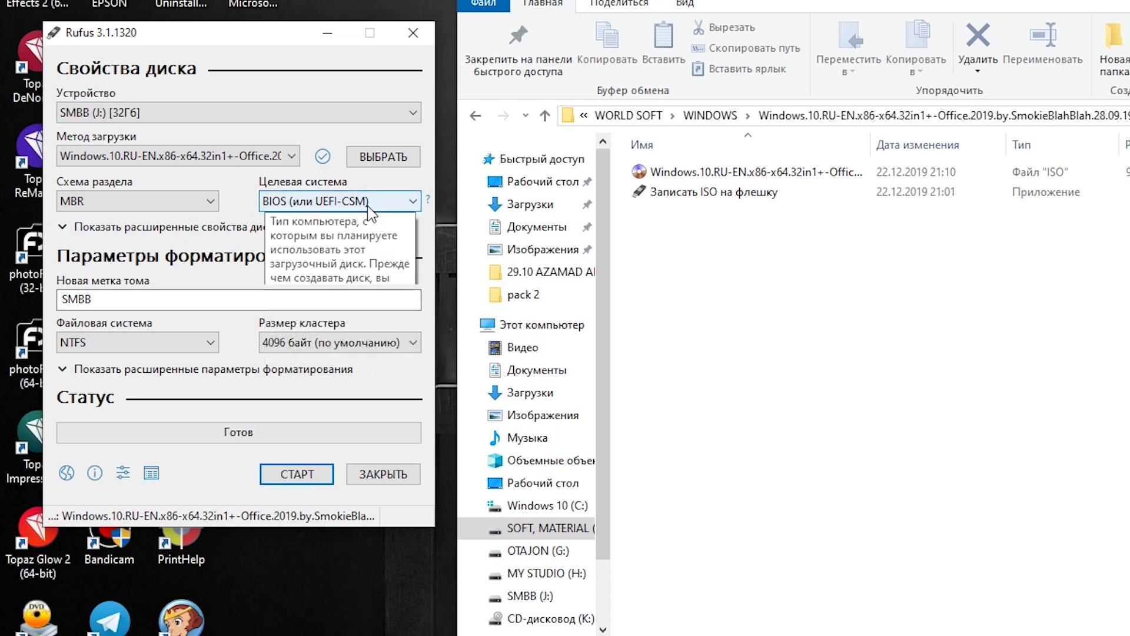
Step: Check the volume label and file system options, and set the partition scheme to GPT
click(99, 298)
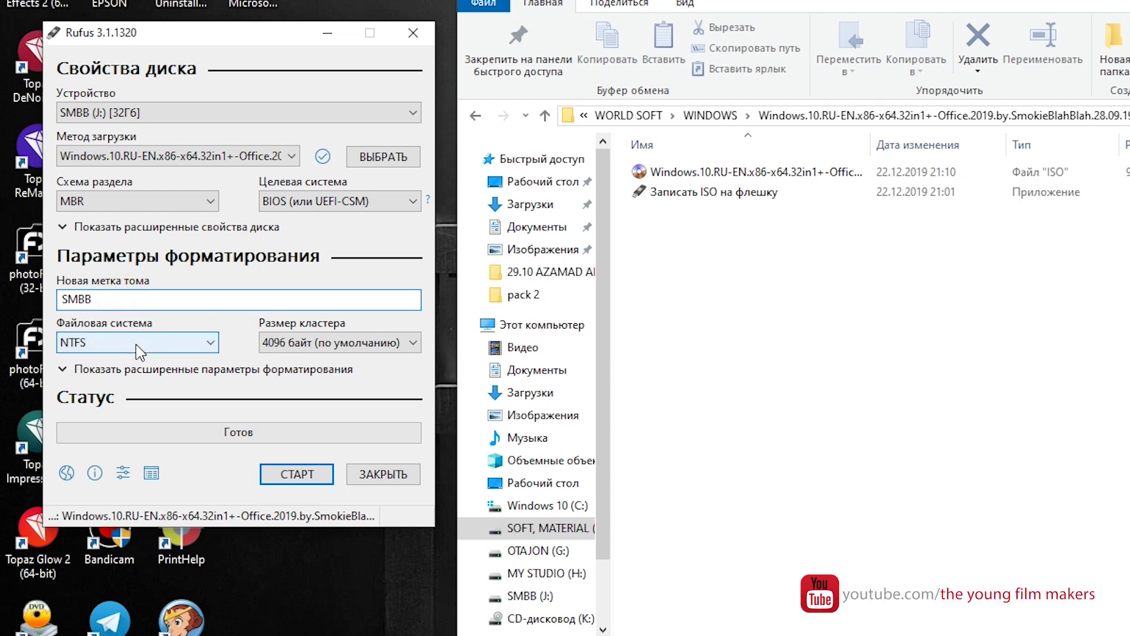
click(138, 345)
click(138, 348)
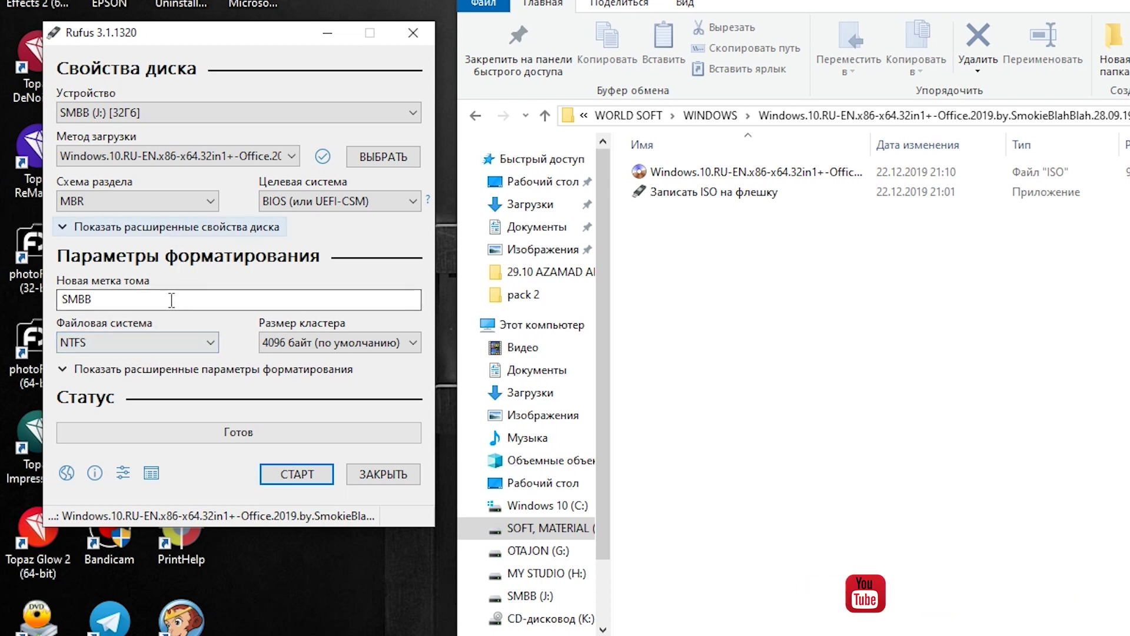
click(118, 200)
click(107, 233)
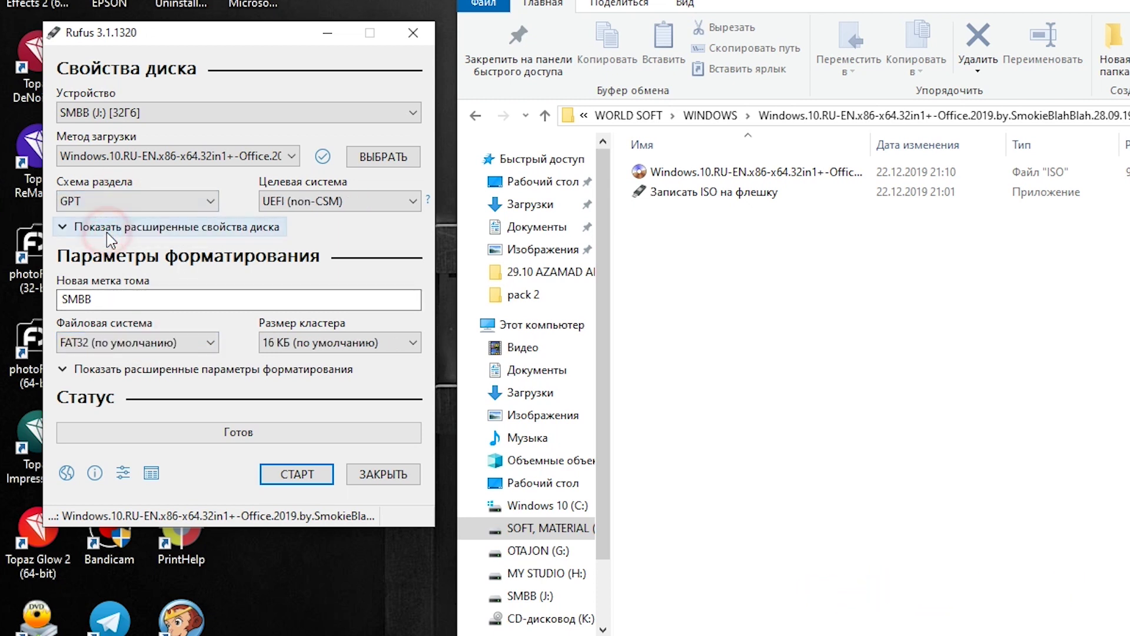
Step: Set the file system to NTFS and keep the default cluster size of 4096 bytes
mouse_move(277, 215)
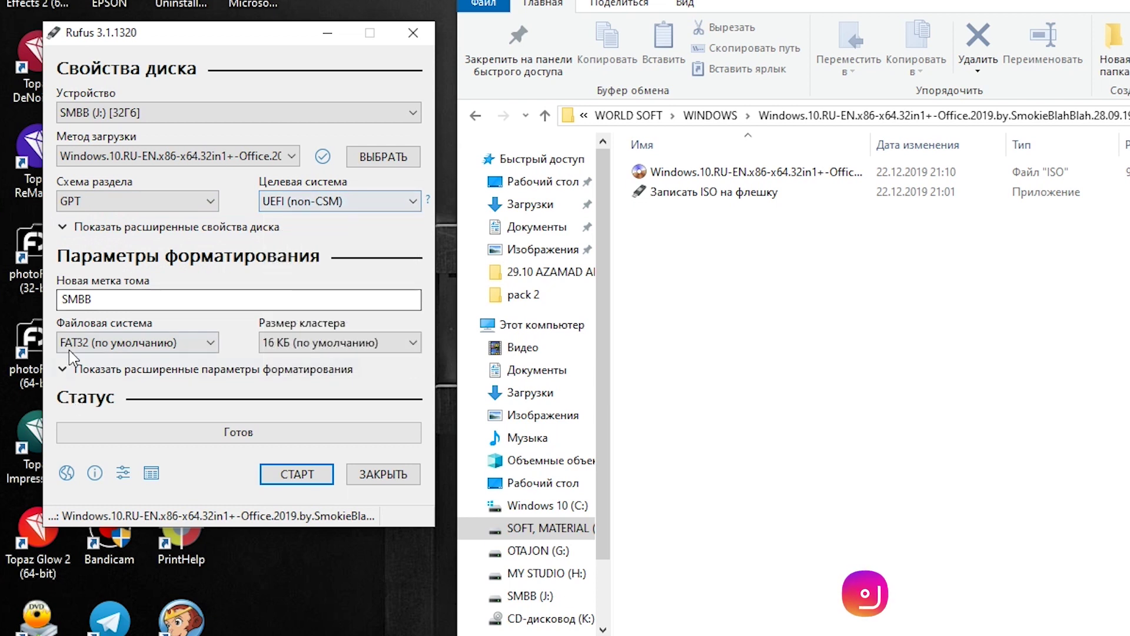
click(135, 342)
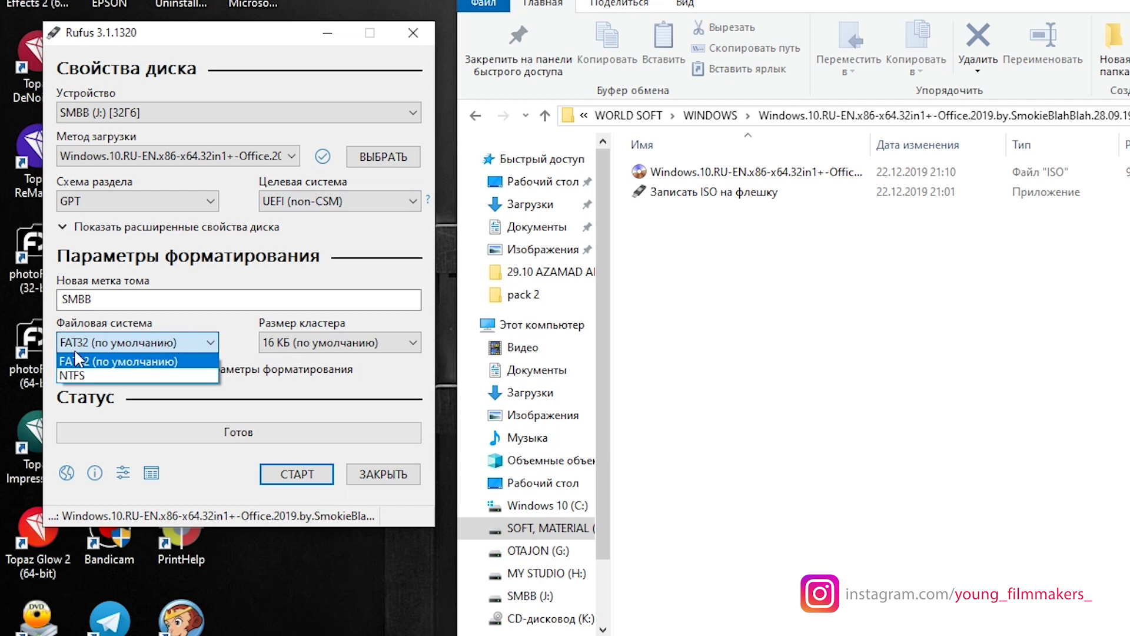
click(190, 319)
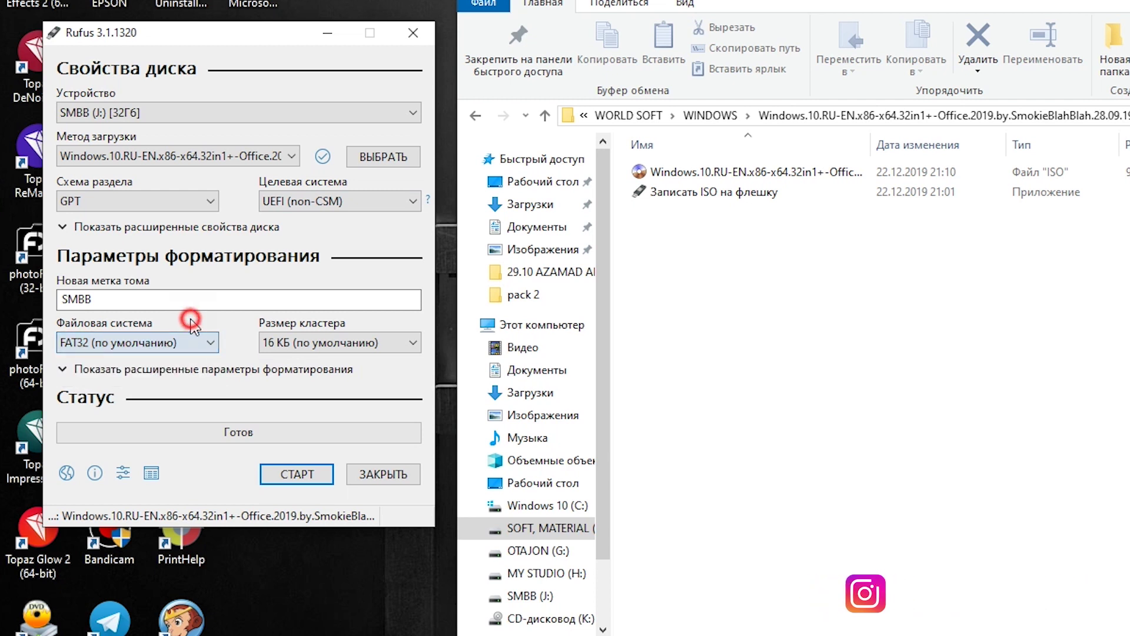
click(179, 340)
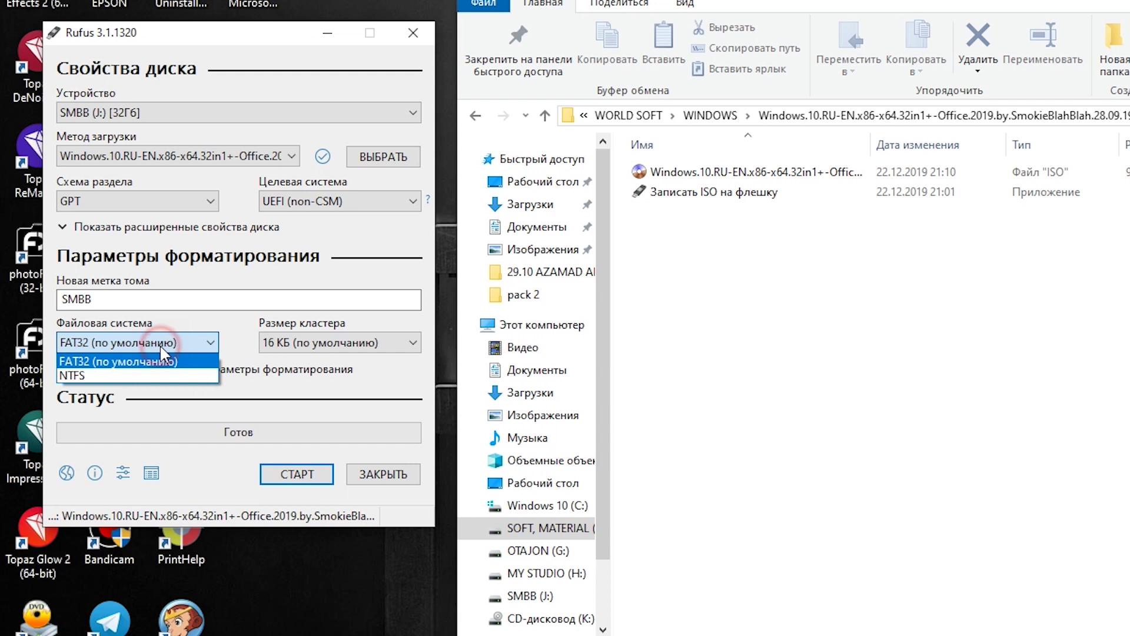
click(132, 374)
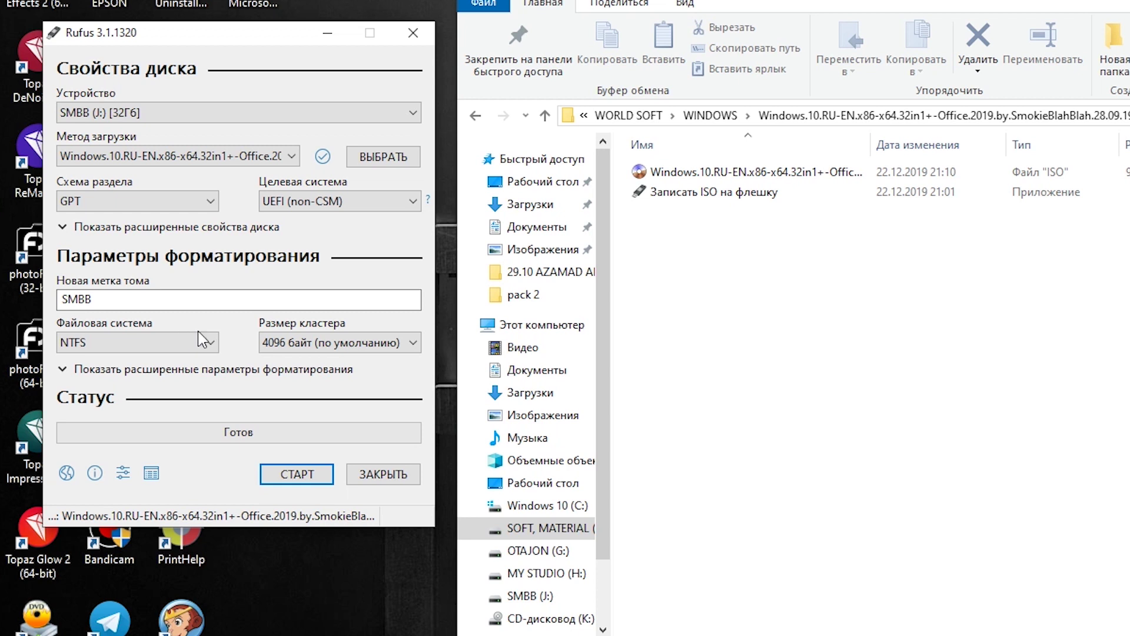
click(301, 344)
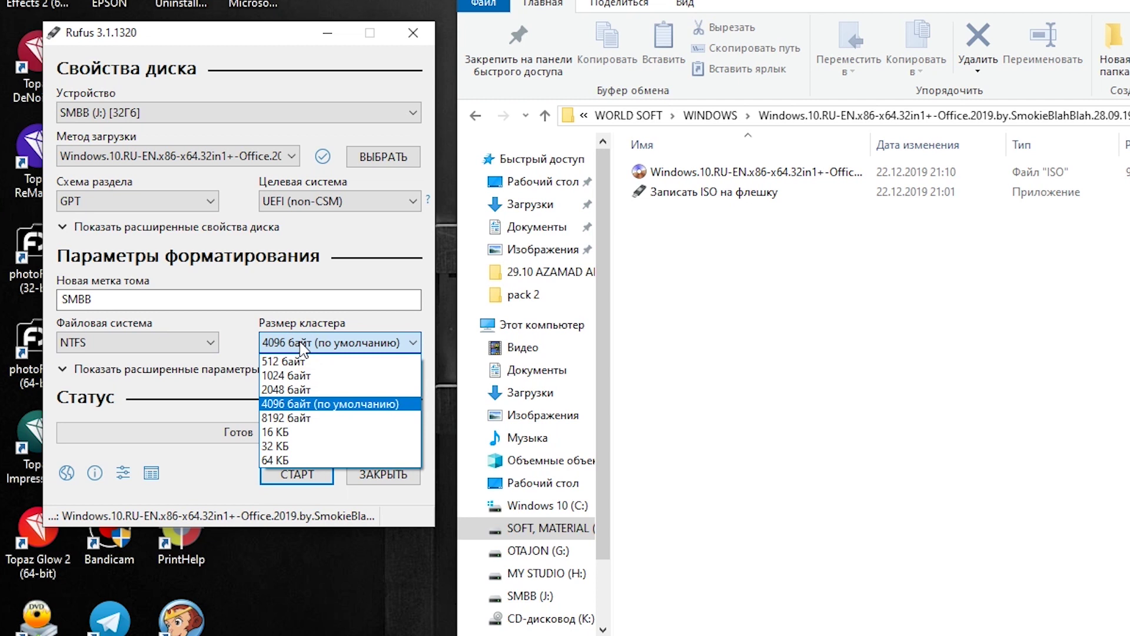
click(302, 346)
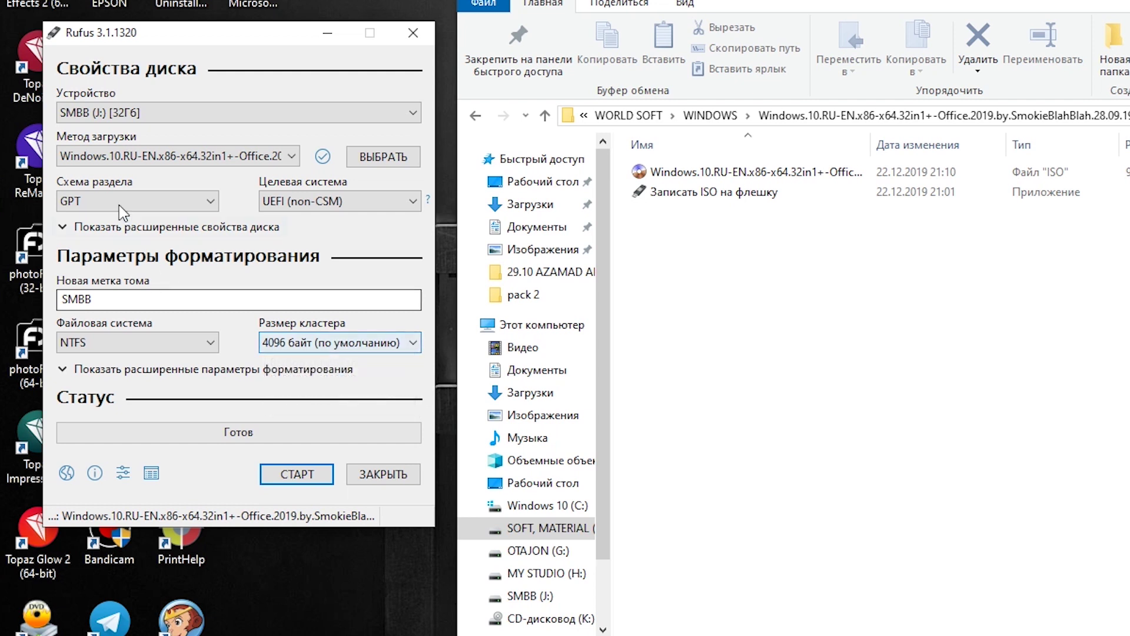
Step: Set the partition scheme to MBR and start writing the bootable drive, accepting the erasure of all data on SMBB (J:)
click(171, 201)
click(89, 208)
click(90, 209)
click(82, 220)
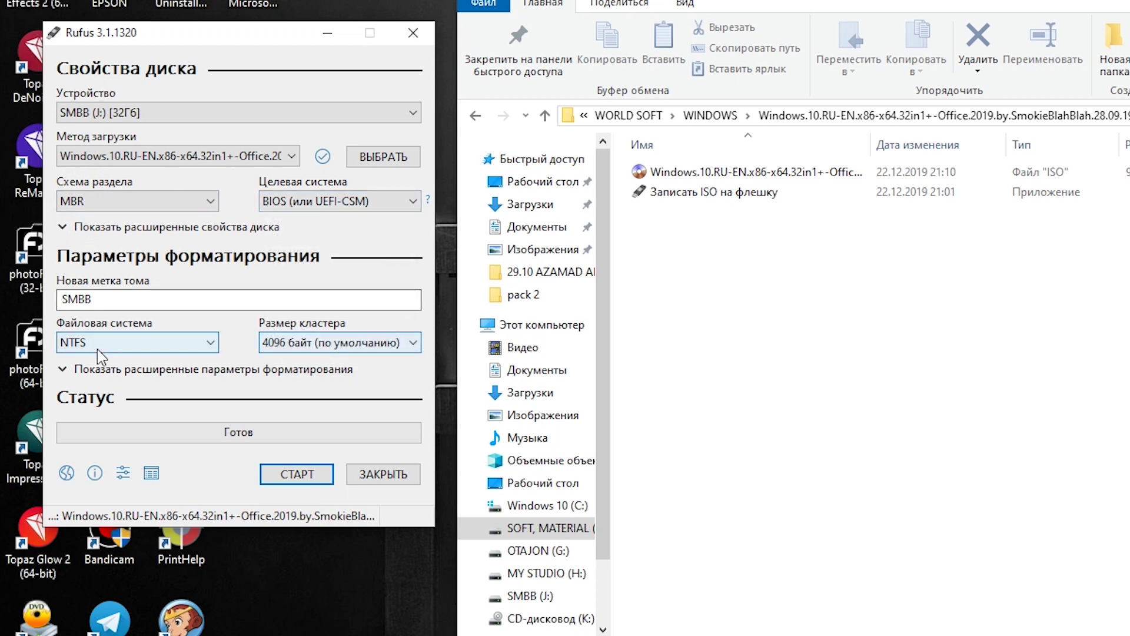
click(297, 475)
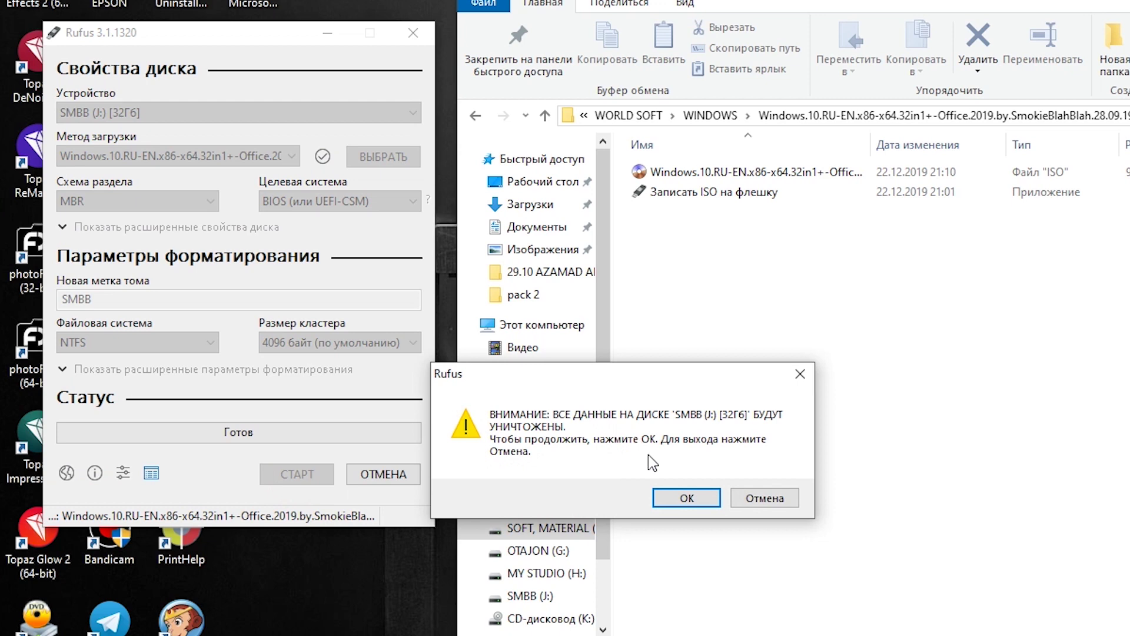
click(684, 498)
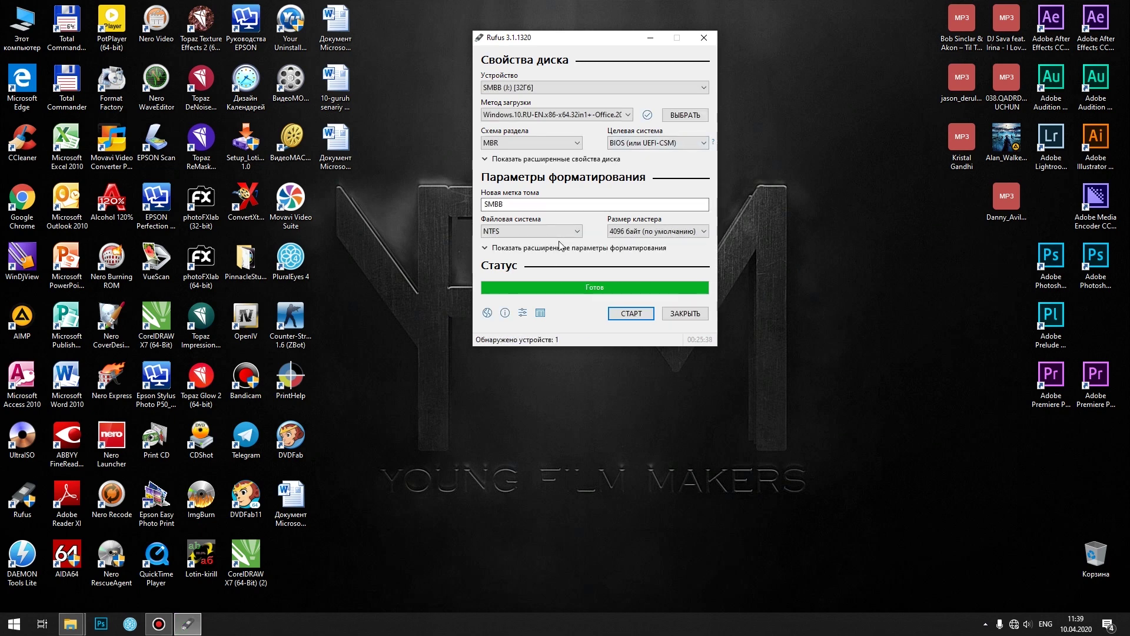
Step: Close Rufus and check the files written to the USB drive (J:), returning to This PC
click(681, 313)
double_click(22, 23)
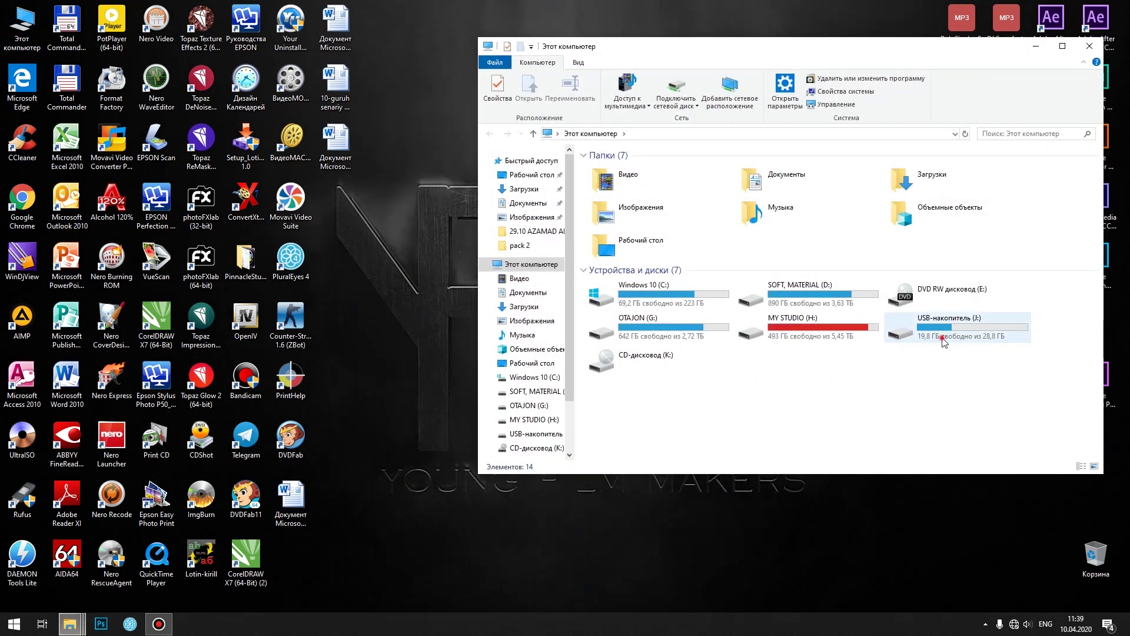
click(948, 337)
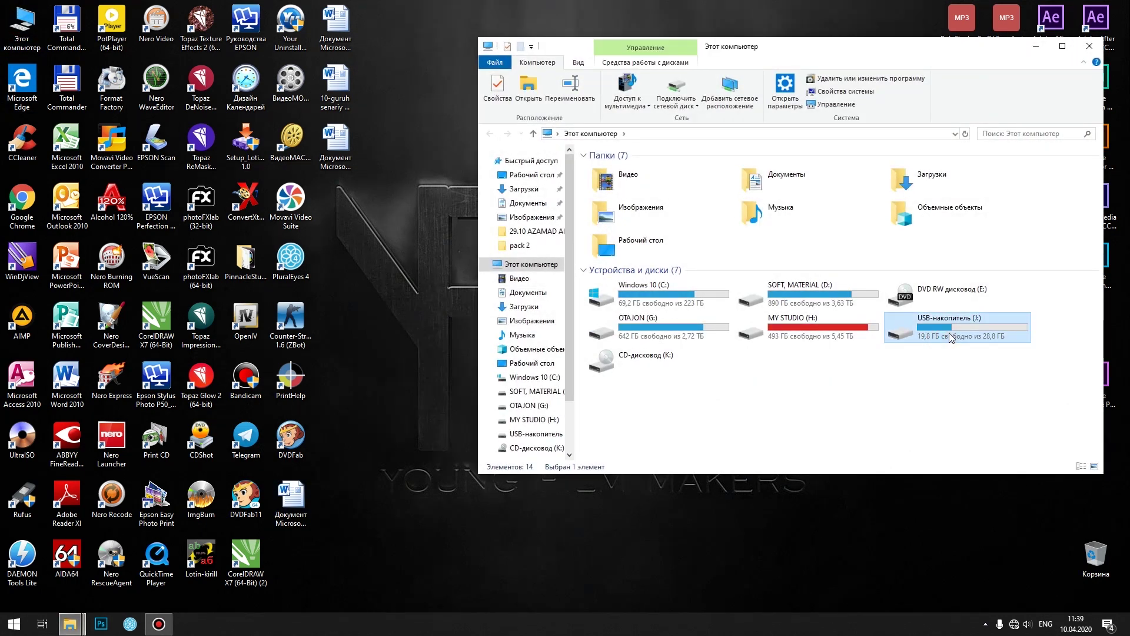
double_click(949, 336)
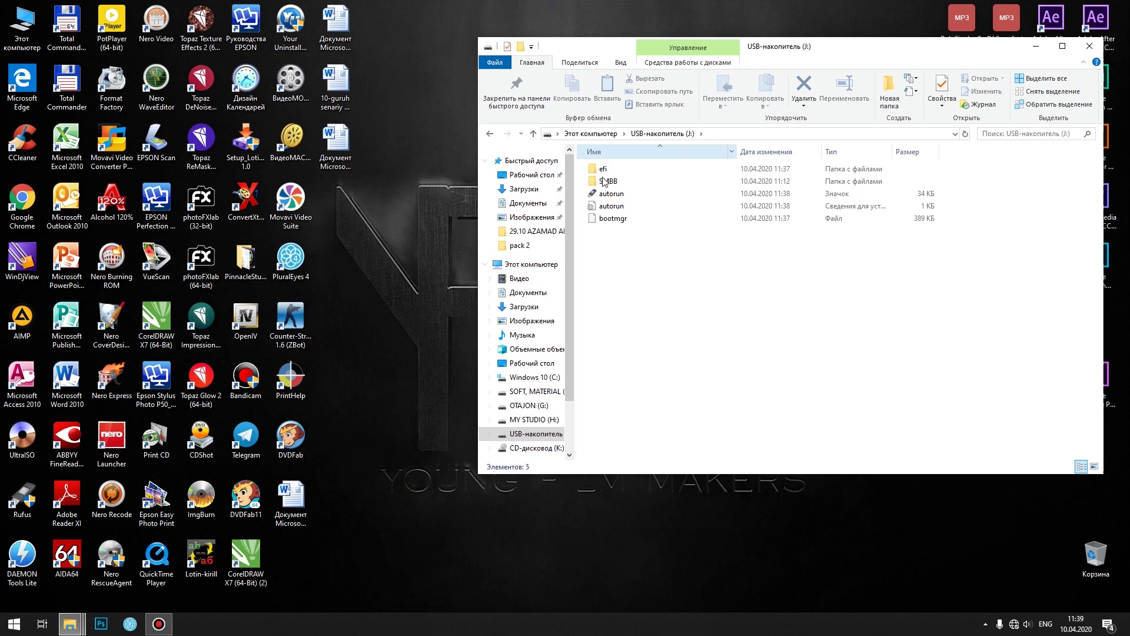
key(BackSpace)
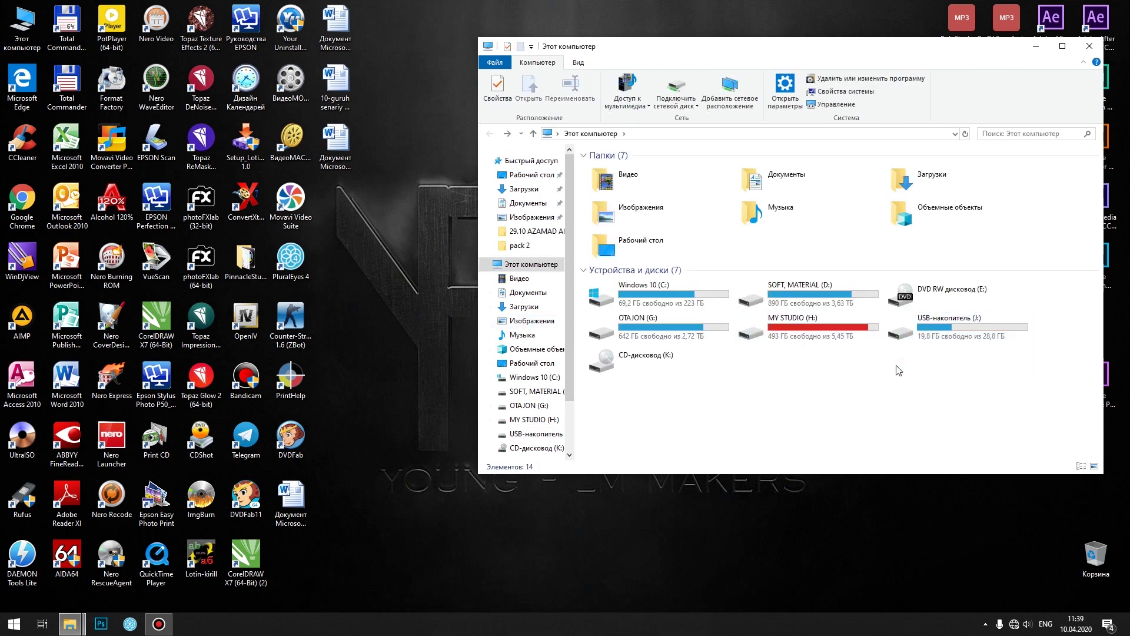
Step: Open the Windows 10 32in1 Office 2019 folder dated 14.09.19 in WORLD SOFT\WINDOWS on drive D: and move its window up
double_click(862, 297)
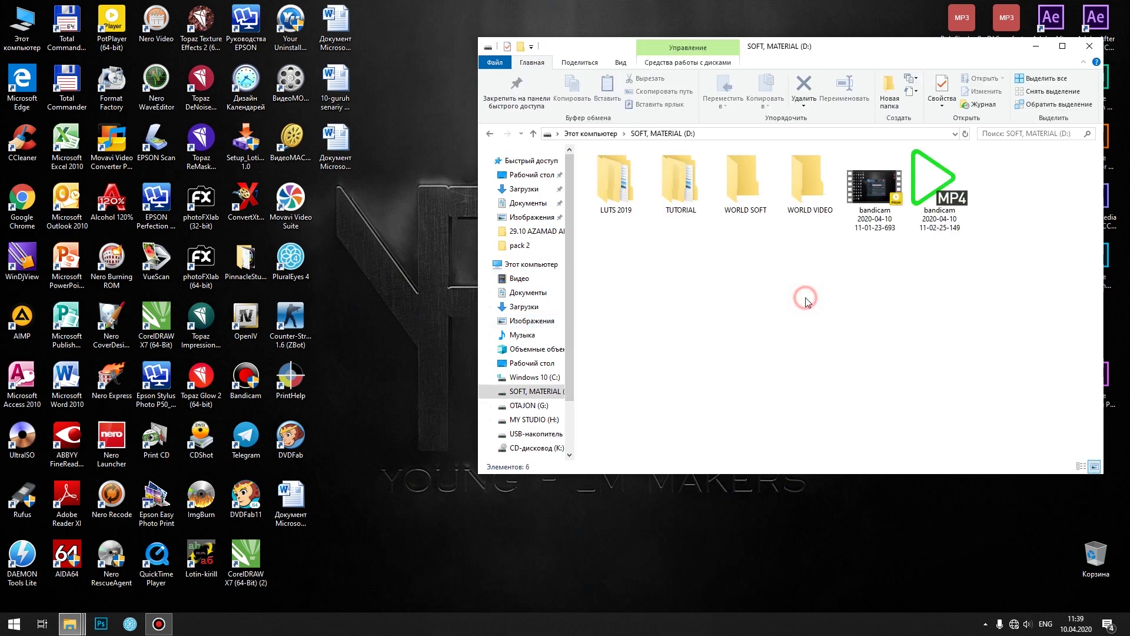
double_click(766, 197)
double_click(615, 333)
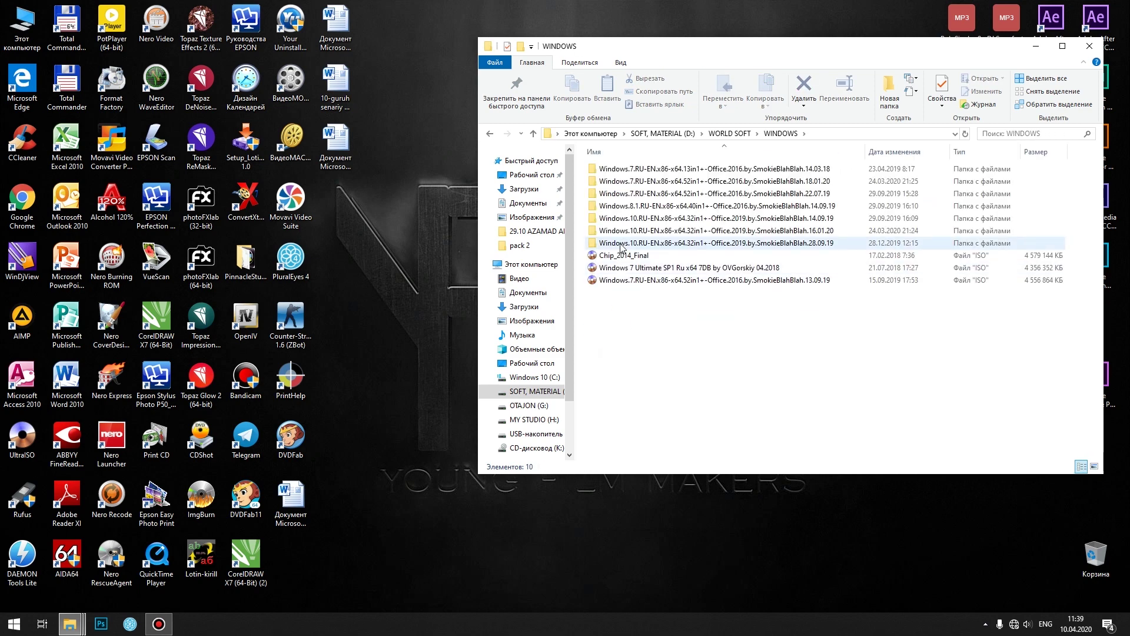
double_click(627, 218)
drag(835, 45, 736, 18)
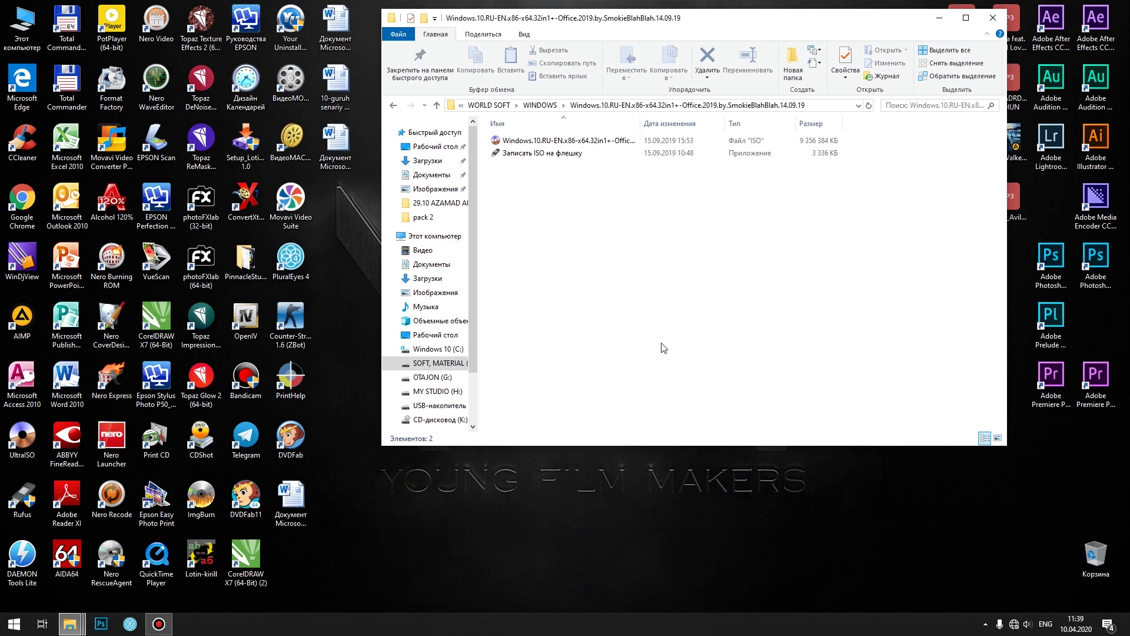
Step: Show the folder's files as large icons and compare the "Записать ISO на флешку" application with the desktop's Rufus shortcut
click(571, 153)
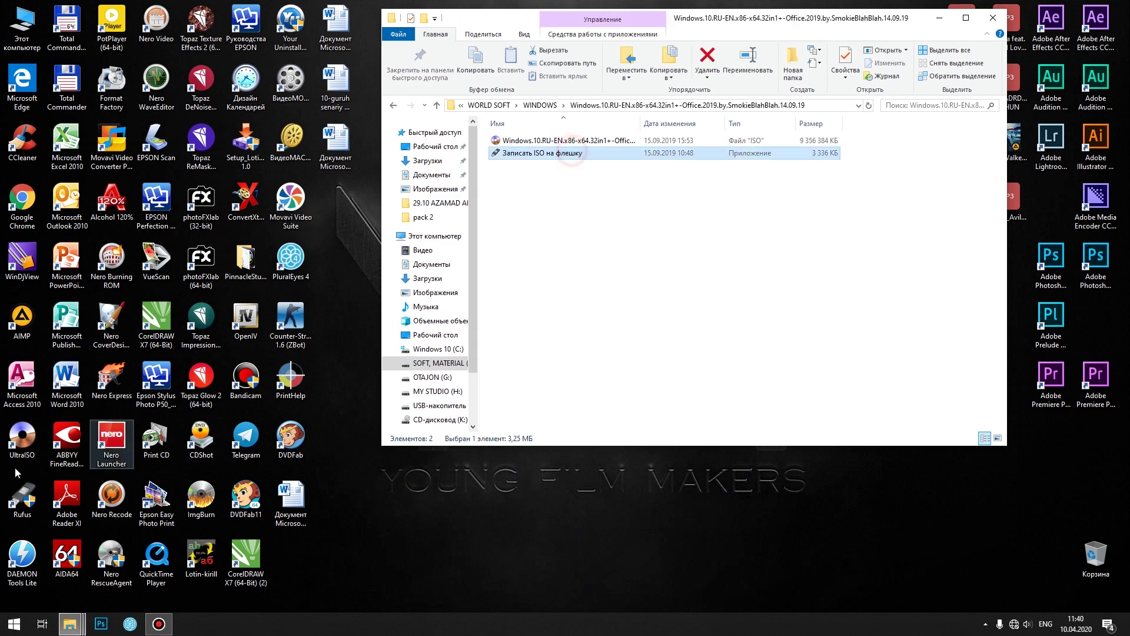
click(4, 503)
click(582, 154)
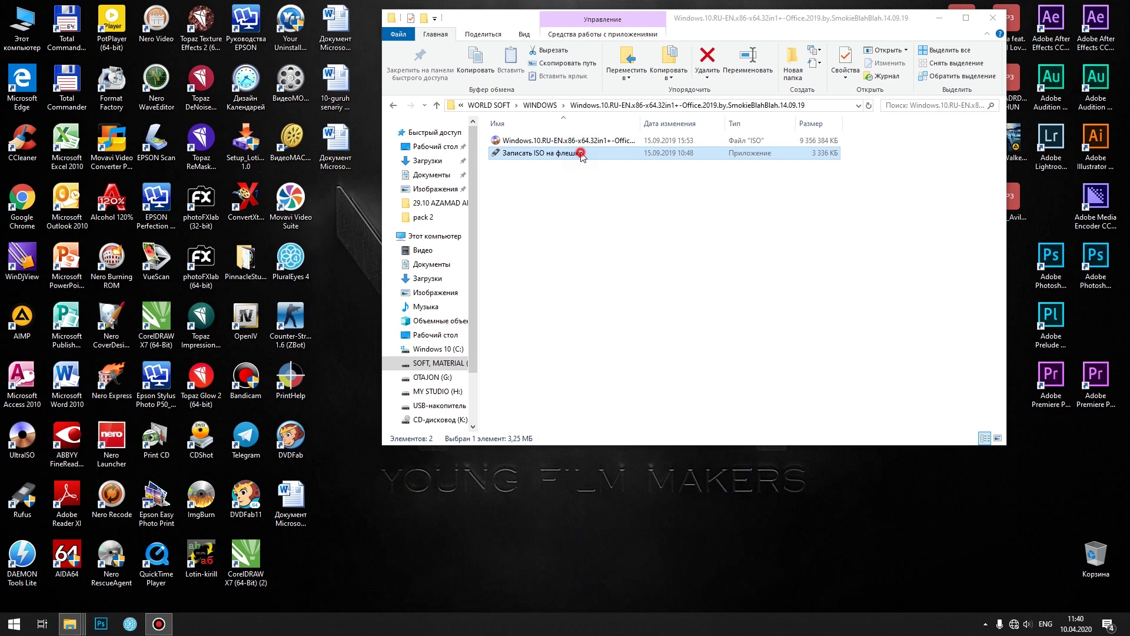
click(524, 34)
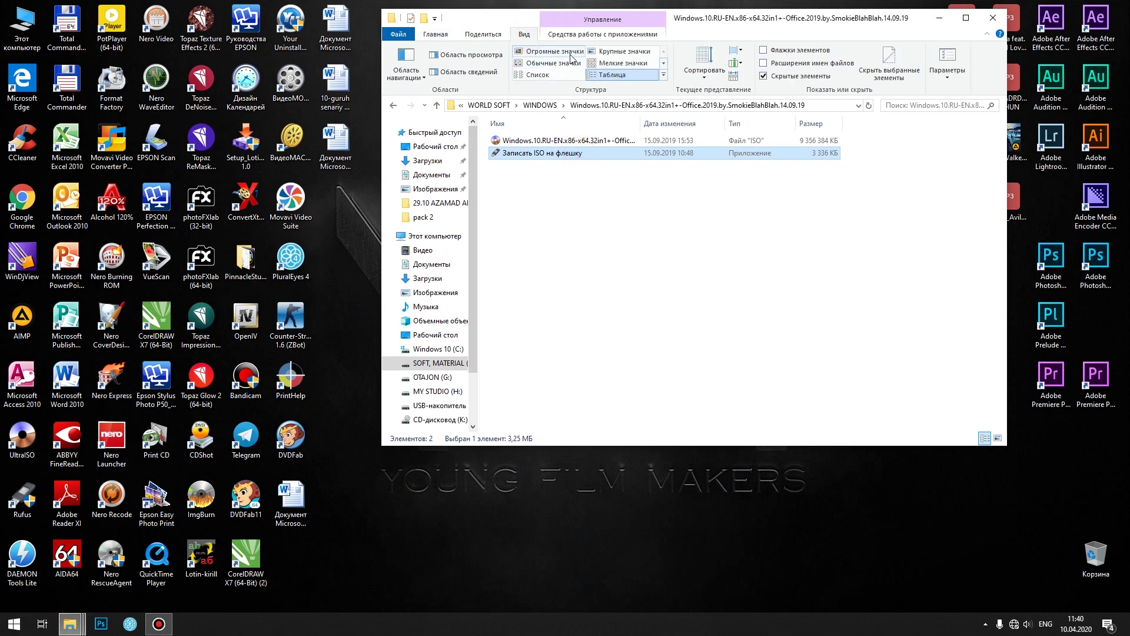
click(621, 51)
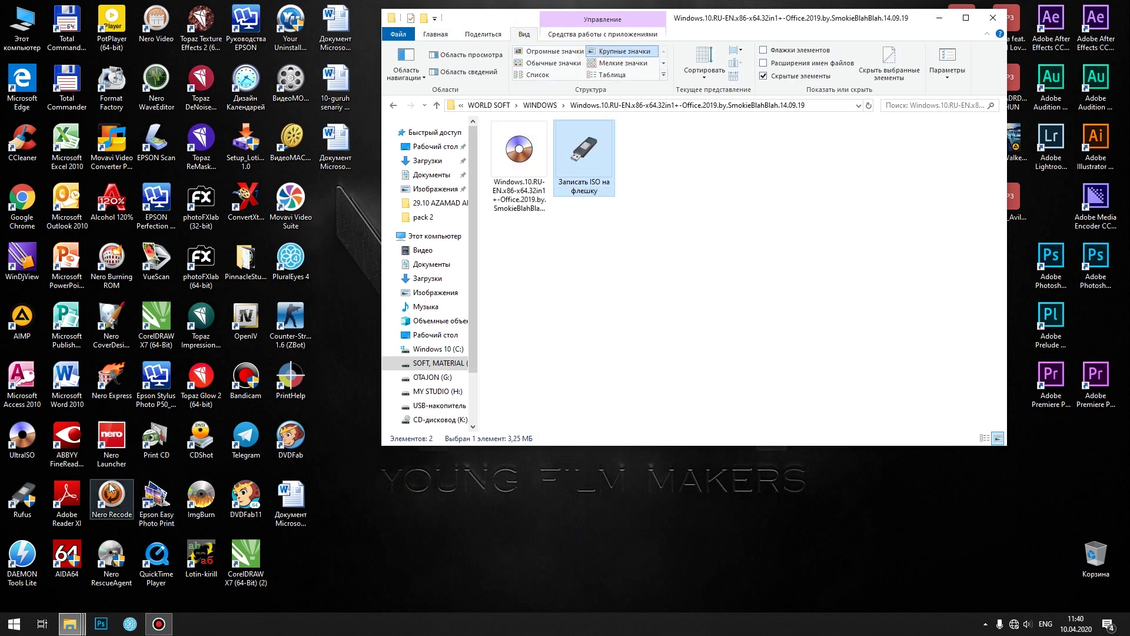
click(23, 499)
click(592, 162)
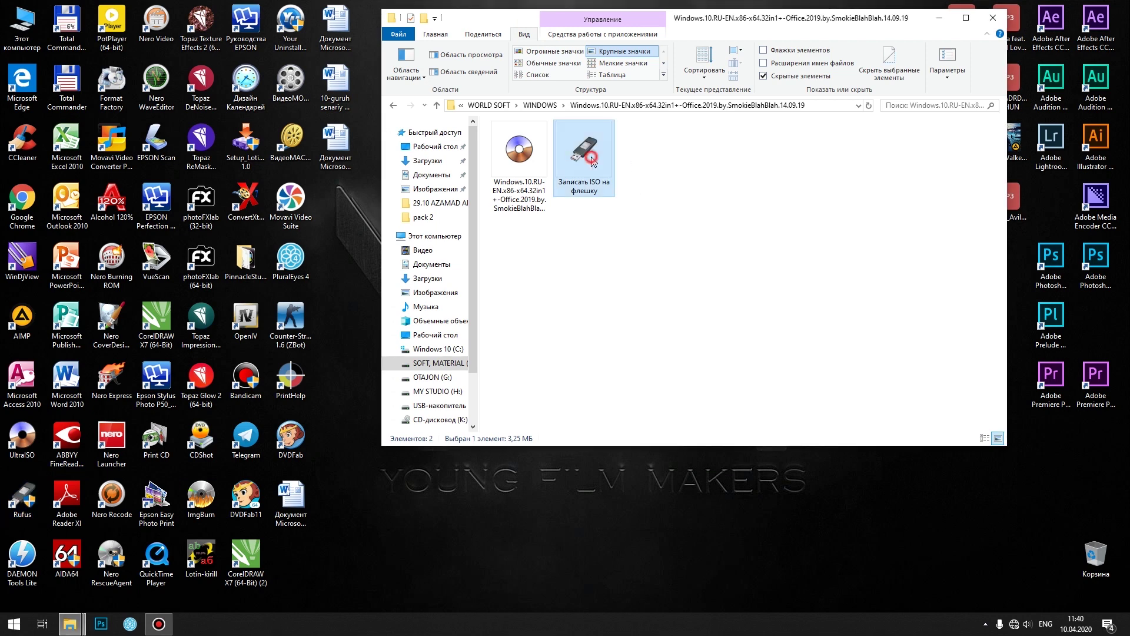
double_click(593, 163)
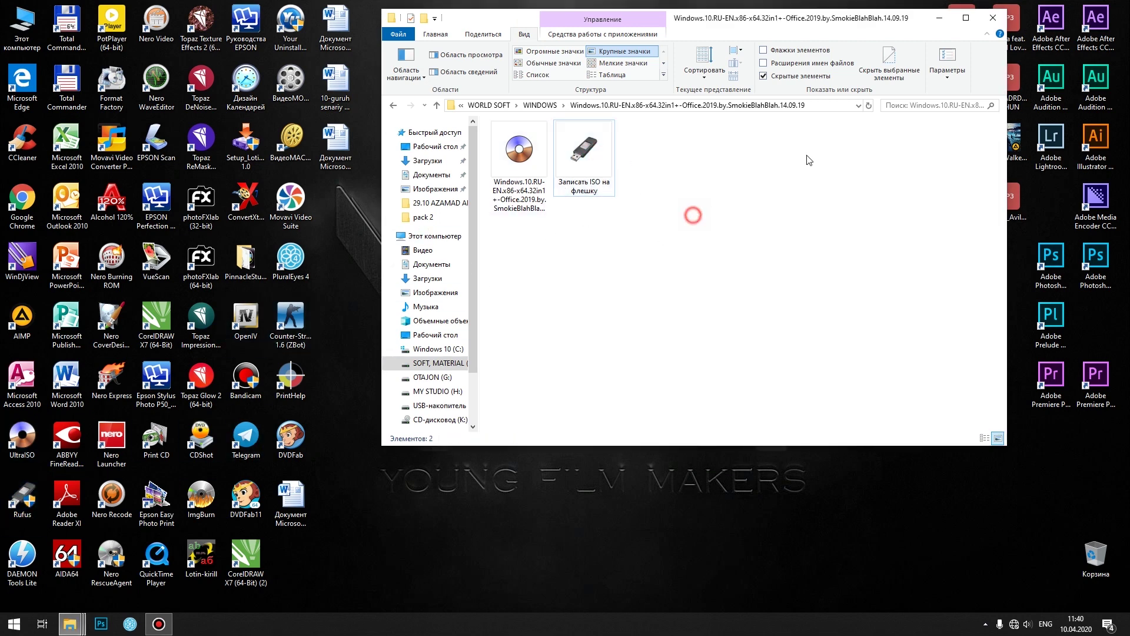
Step: Close the folder window and refresh the desktop
click(992, 18)
right_click(443, 71)
click(457, 98)
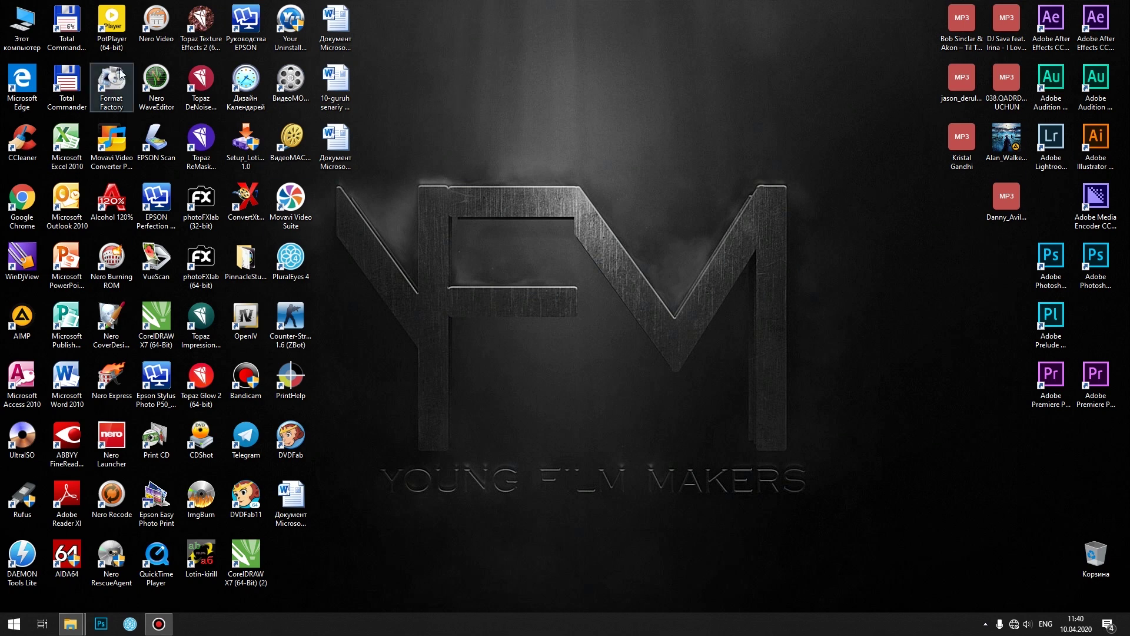
Step: Move the desktop's media files and the four Word documents to the SOFT, MATERIAL (D:) drive
drag(1012, 311, 876, 9)
ctrl+click(339, 169)
ctrl+click(336, 85)
ctrl+click(336, 26)
ctrl+click(289, 492)
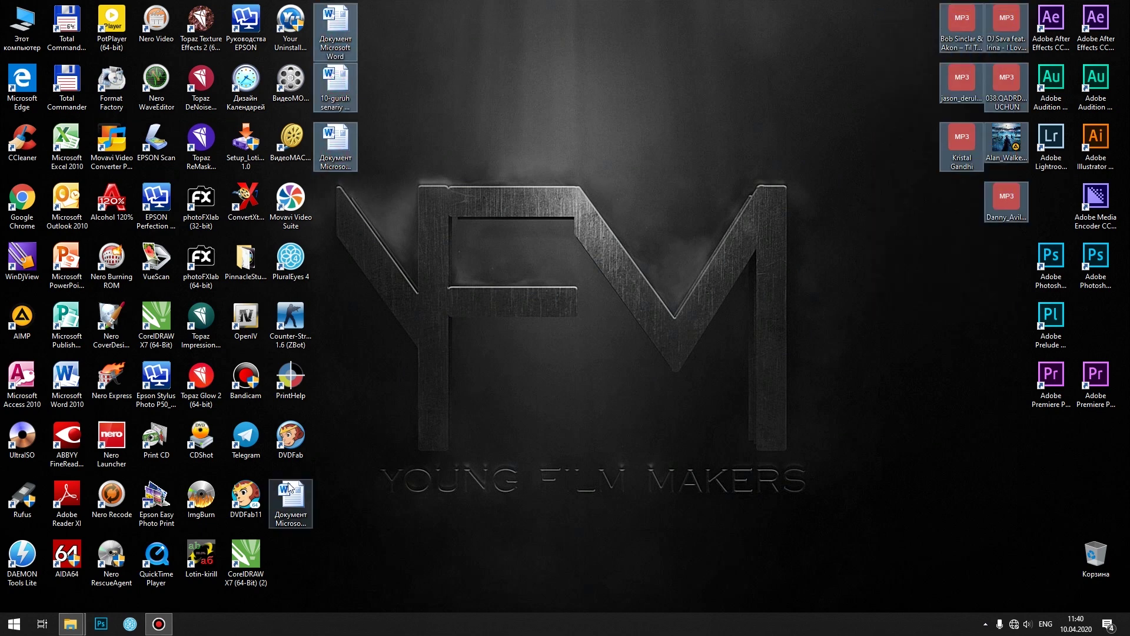
key(ctrl+x)
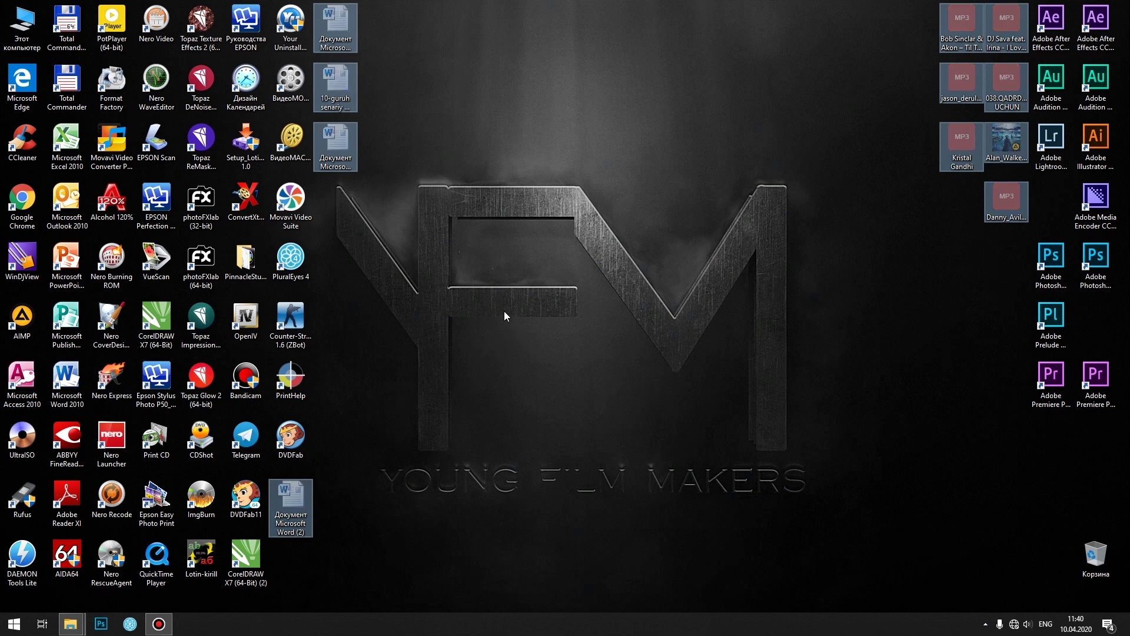
double_click(3, 45)
double_click(711, 259)
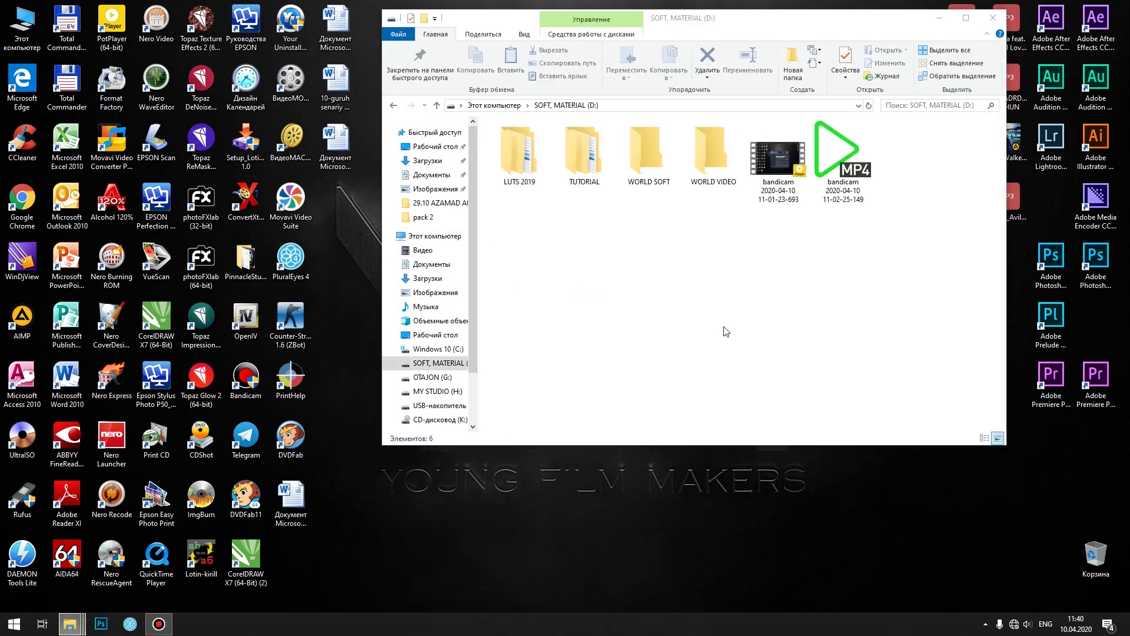
key(ctrl+v)
Step: Check the Desktop, Downloads, Documents, Pictures, Videos and Music folders for files worth saving, and close the window
click(442, 238)
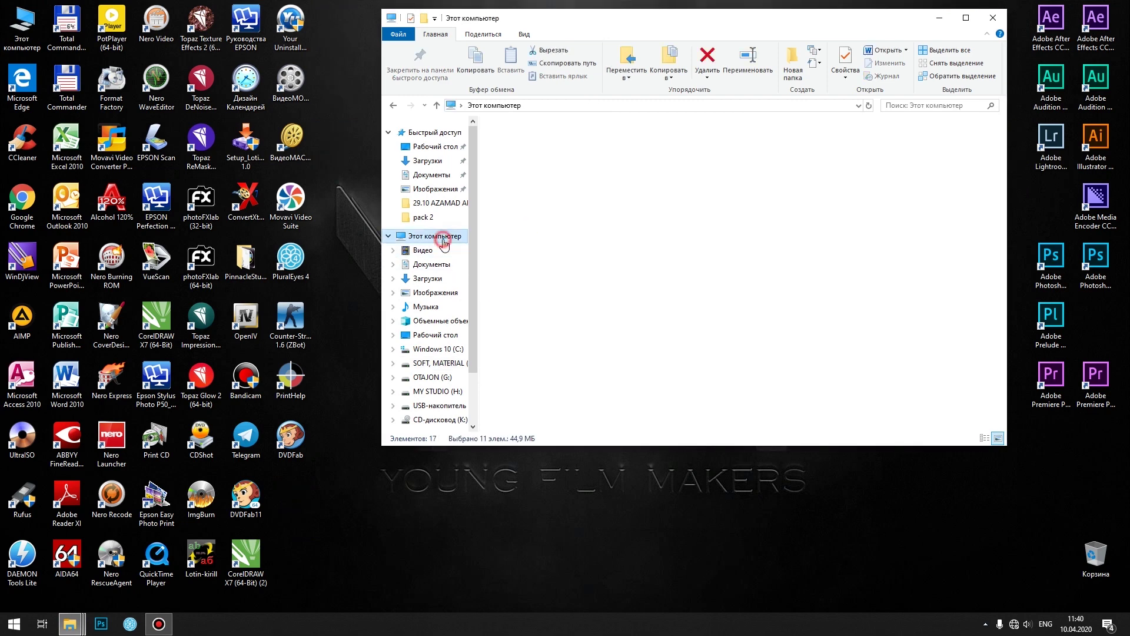
click(435, 146)
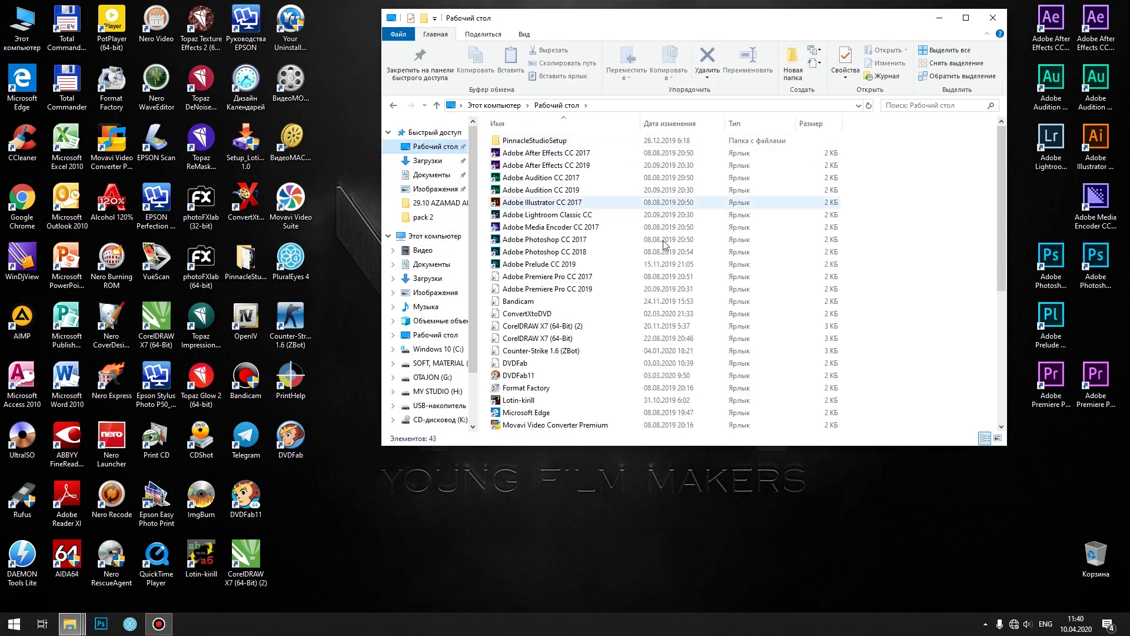
click(427, 161)
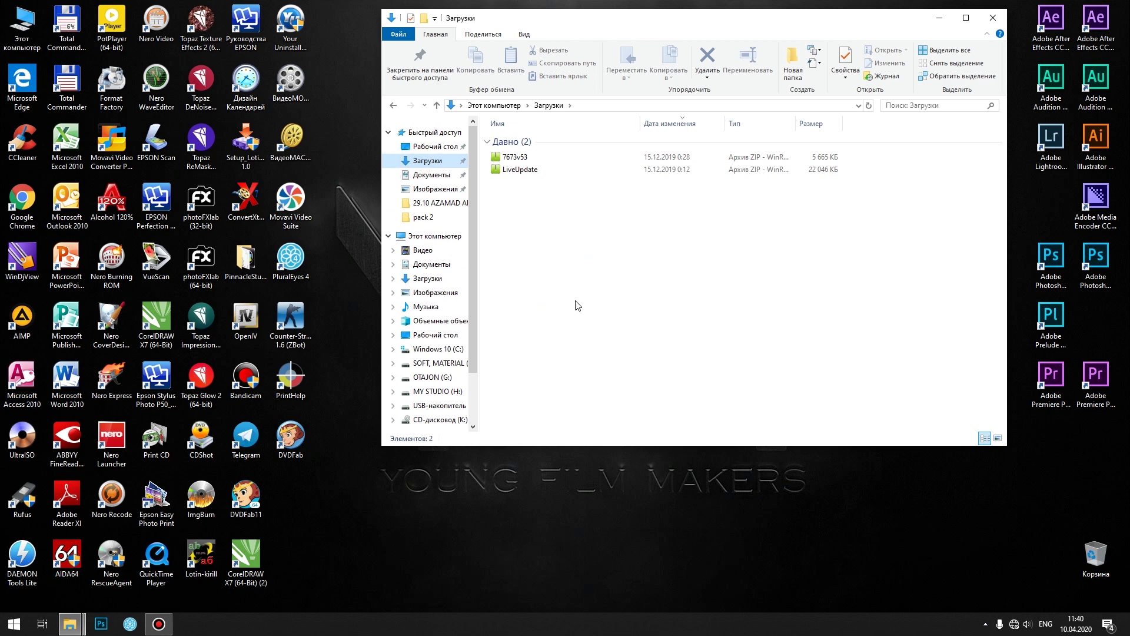
click(433, 174)
click(435, 189)
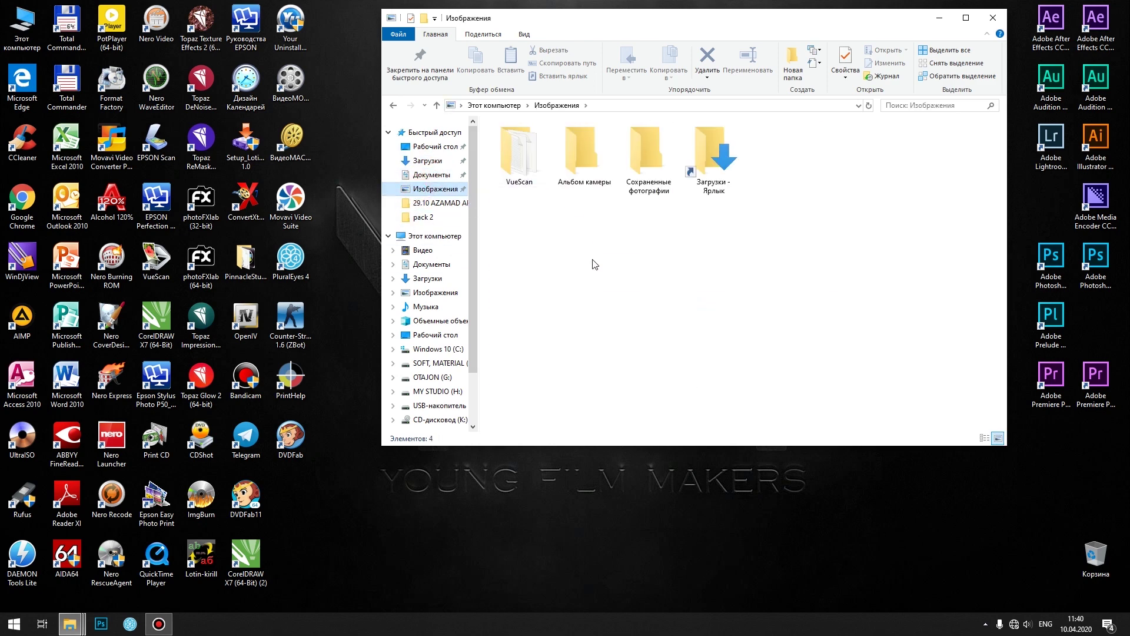
click(422, 250)
click(432, 264)
click(427, 278)
click(425, 292)
click(425, 307)
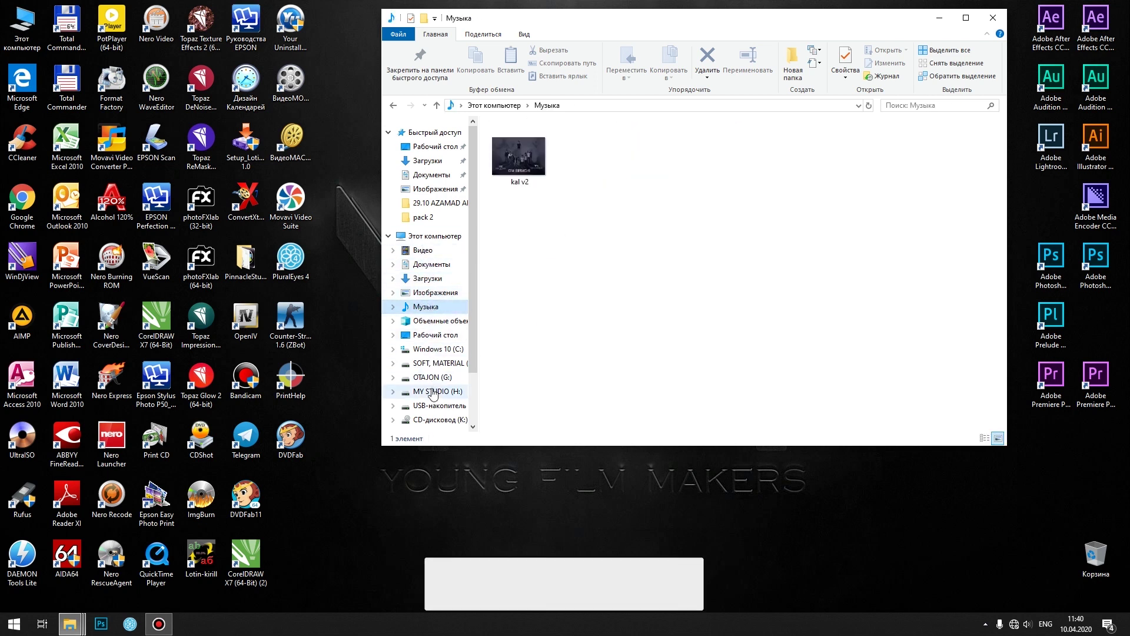
click(981, 21)
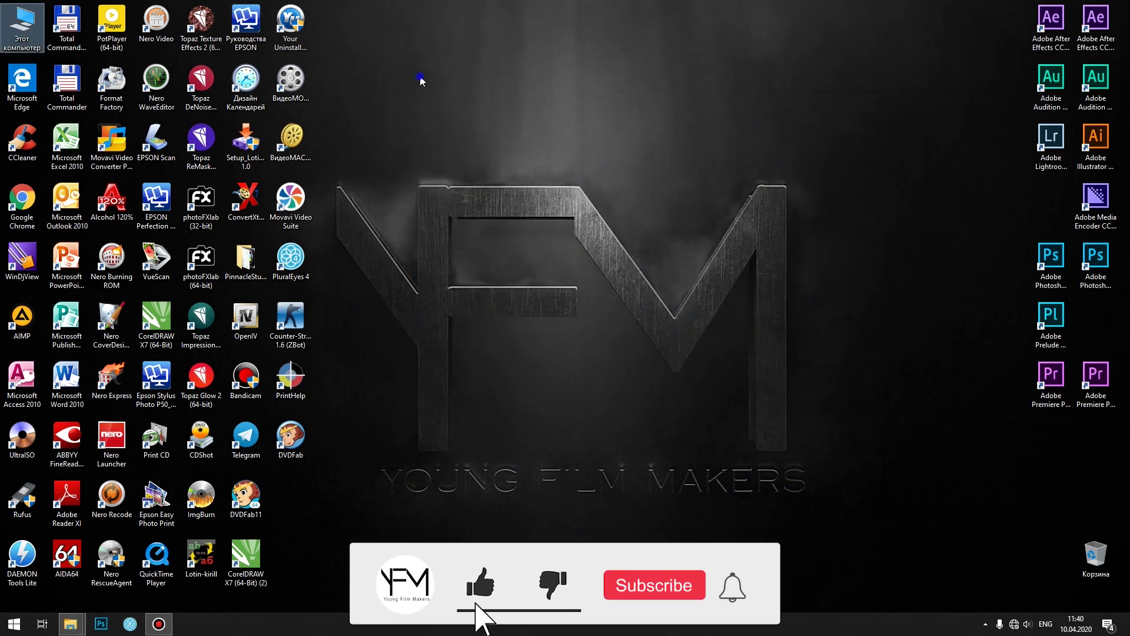
Step: Refresh the desktop and open the shutdown options for restarting the computer
right_click(419, 77)
click(435, 113)
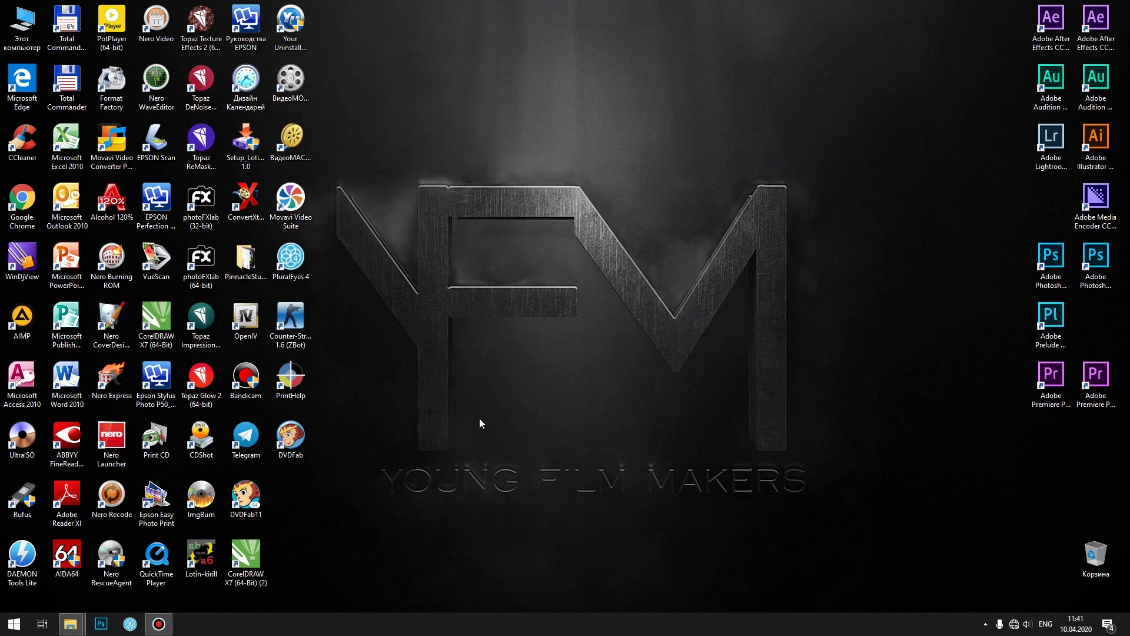
key(super)
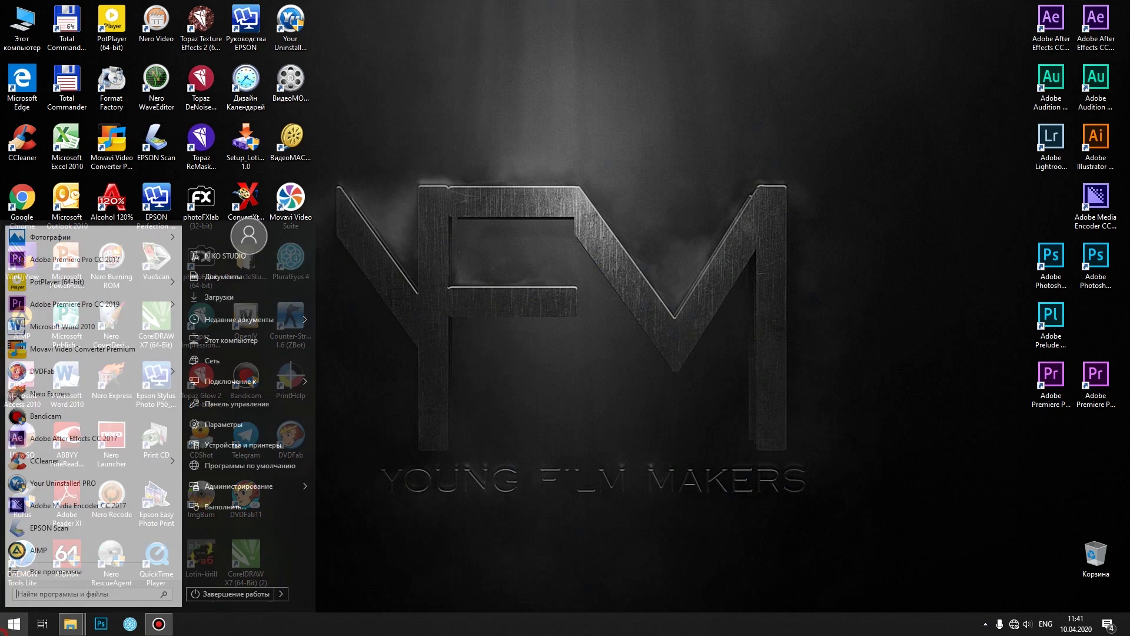
click(281, 594)
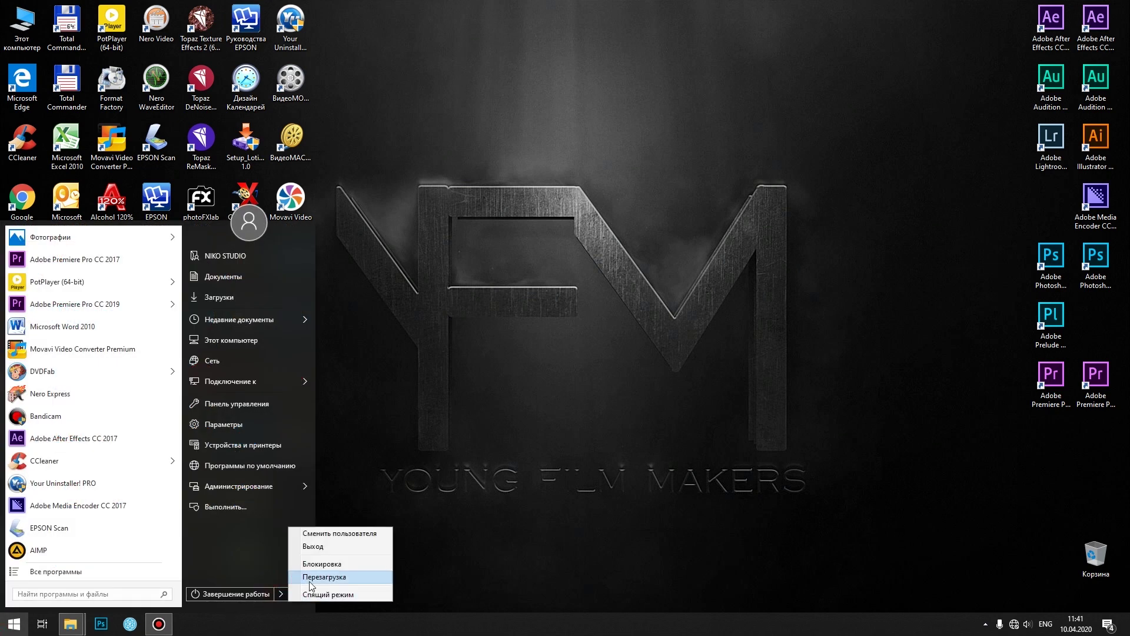